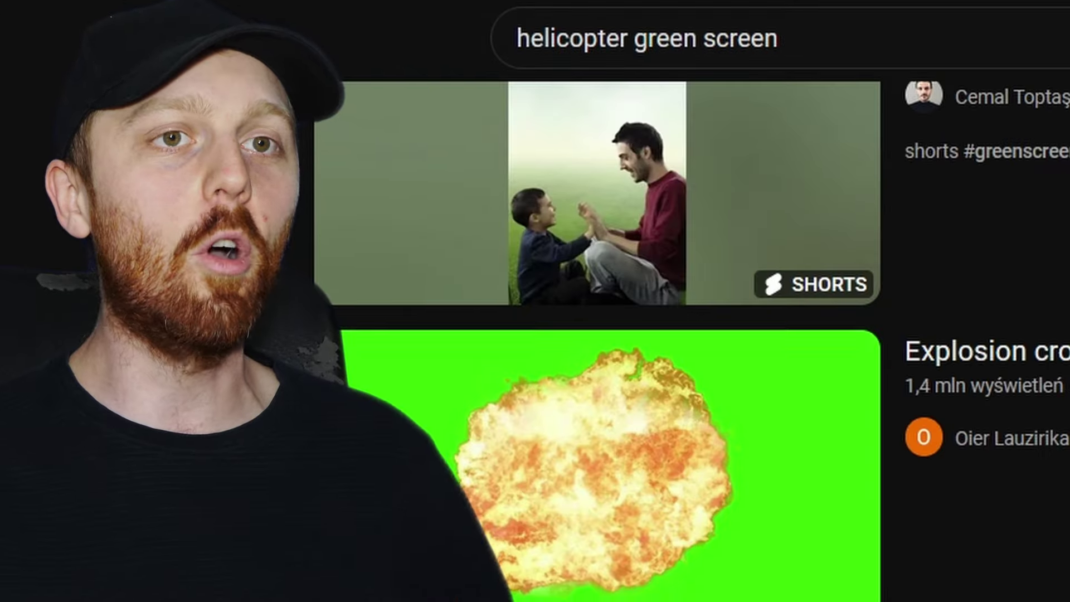
- Browse the YouTube results for helicopter green screen footage
scroll(535, 334, down, 5)
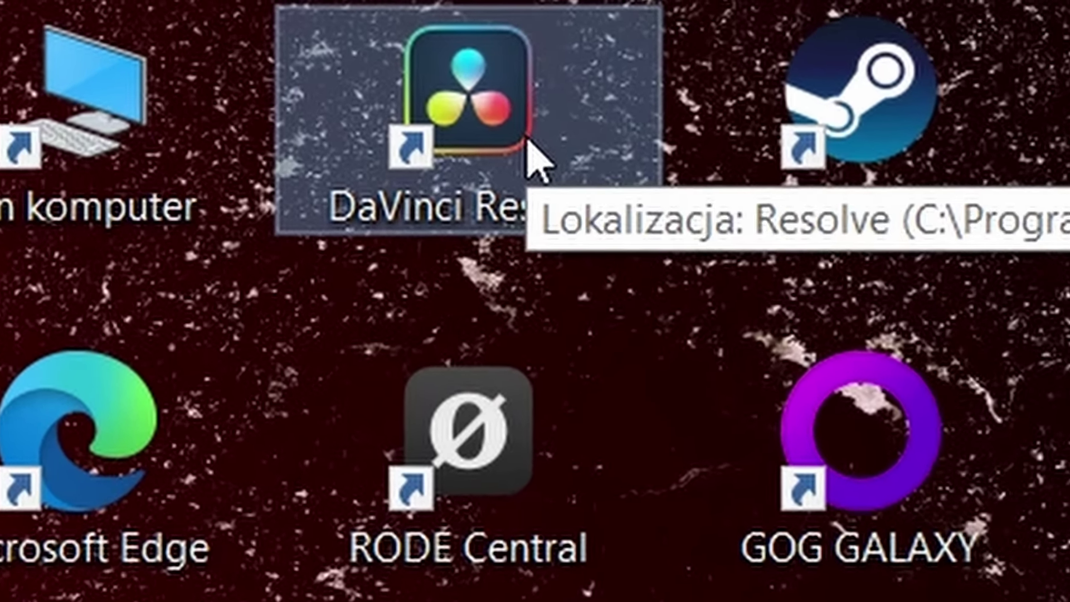
- Switch to DaVinci Resolve and create a new project named ekkgbfaewiyrgbvfaerla
double_click(529, 159)
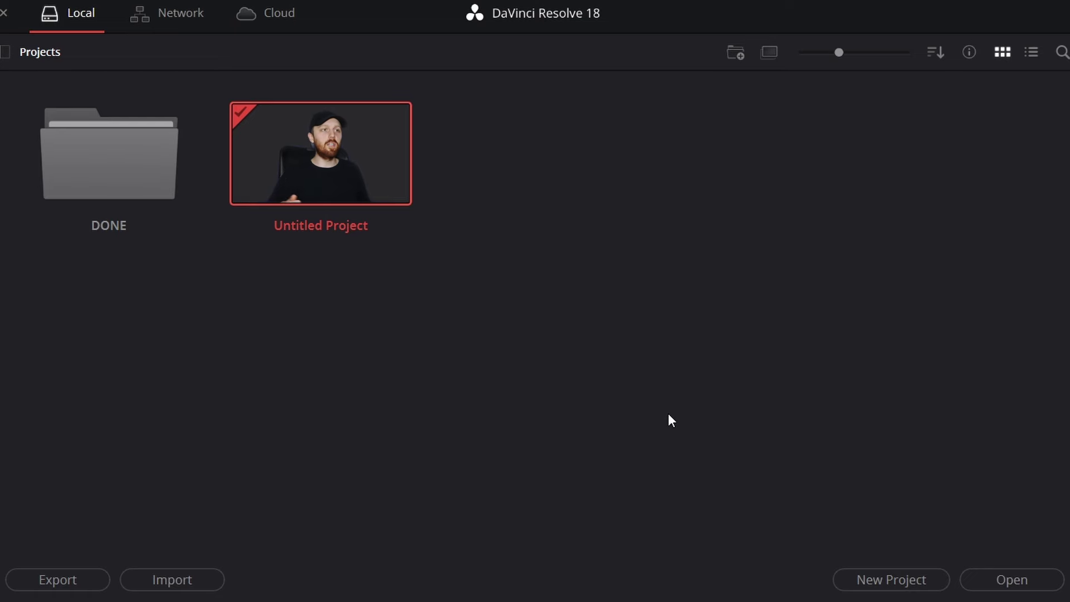
right_click(612, 299)
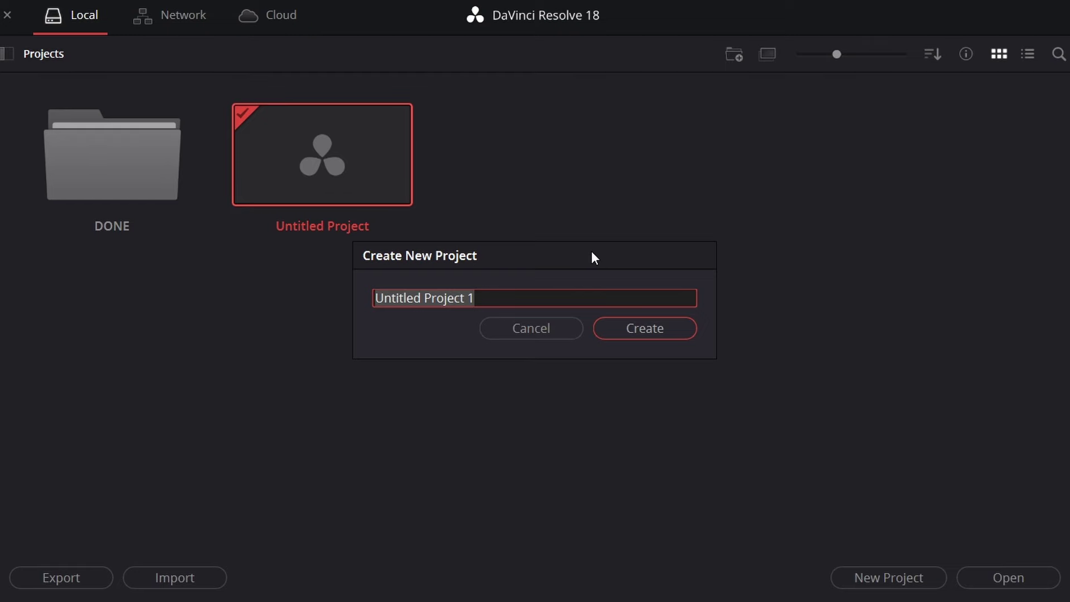
text(ekkgbfaewiyrgbvfaerla)
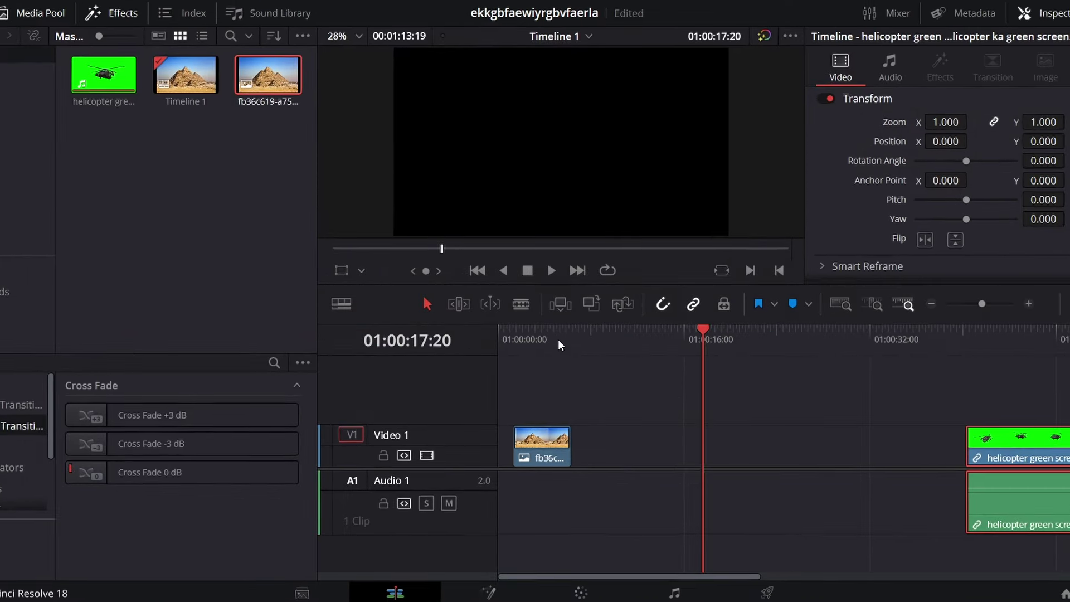
- Place the pyramid image clip at the very start of the timeline
click(517, 329)
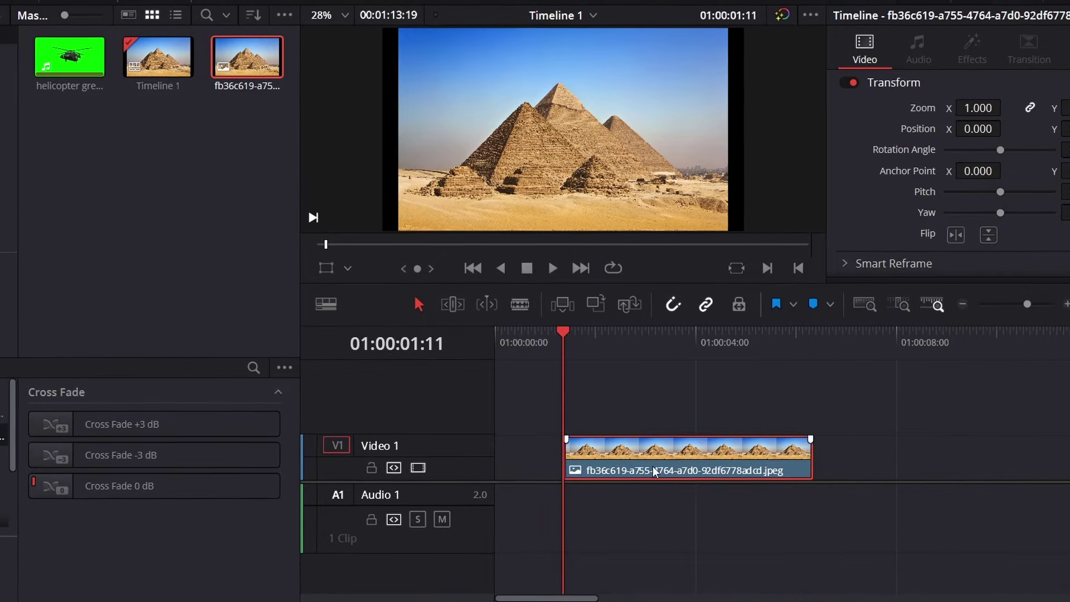
key(Home)
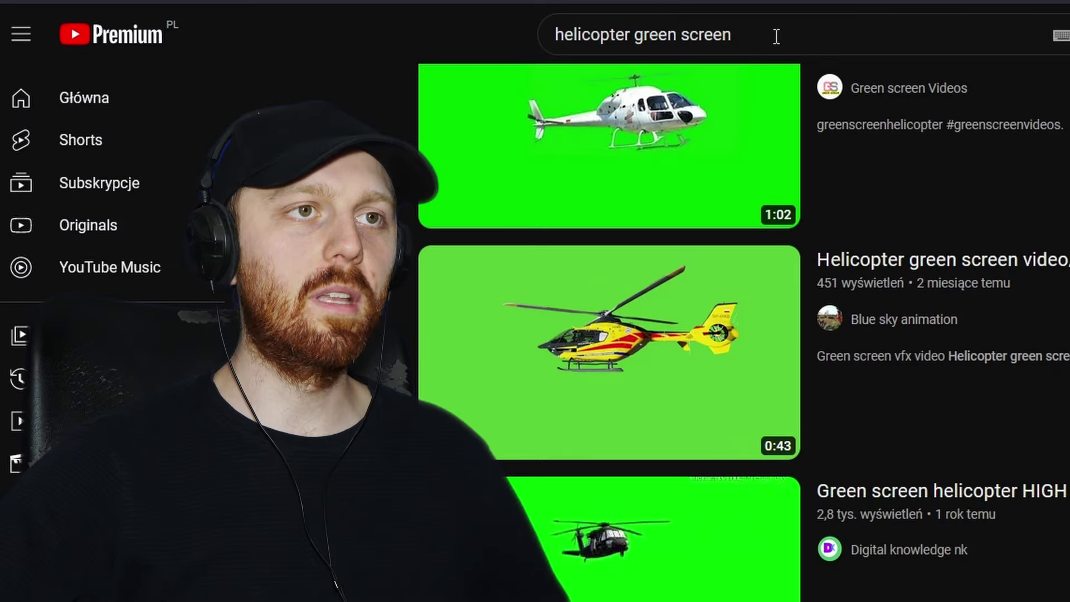
- Switch to YouTube, search for "green screen exlosino" and look through the results
click(777, 33)
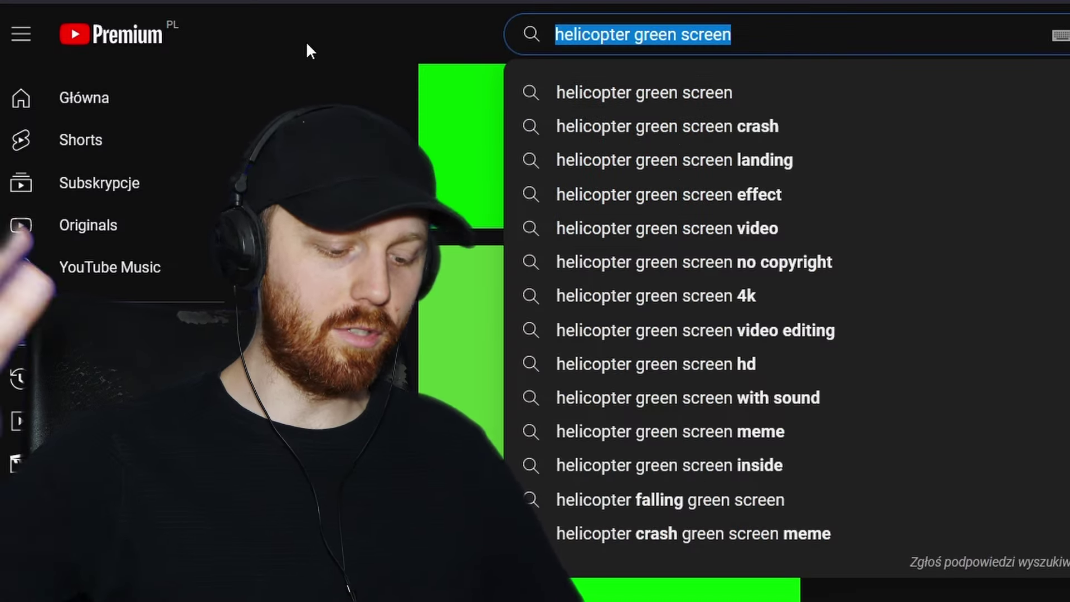
text(green scree)
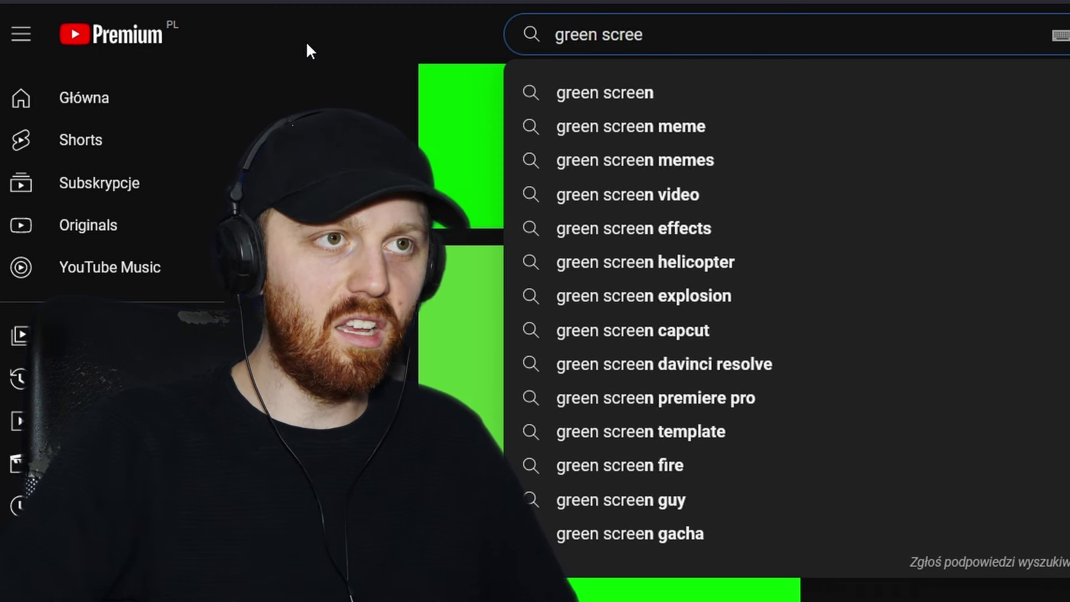
text(n exlosino)
key(Return)
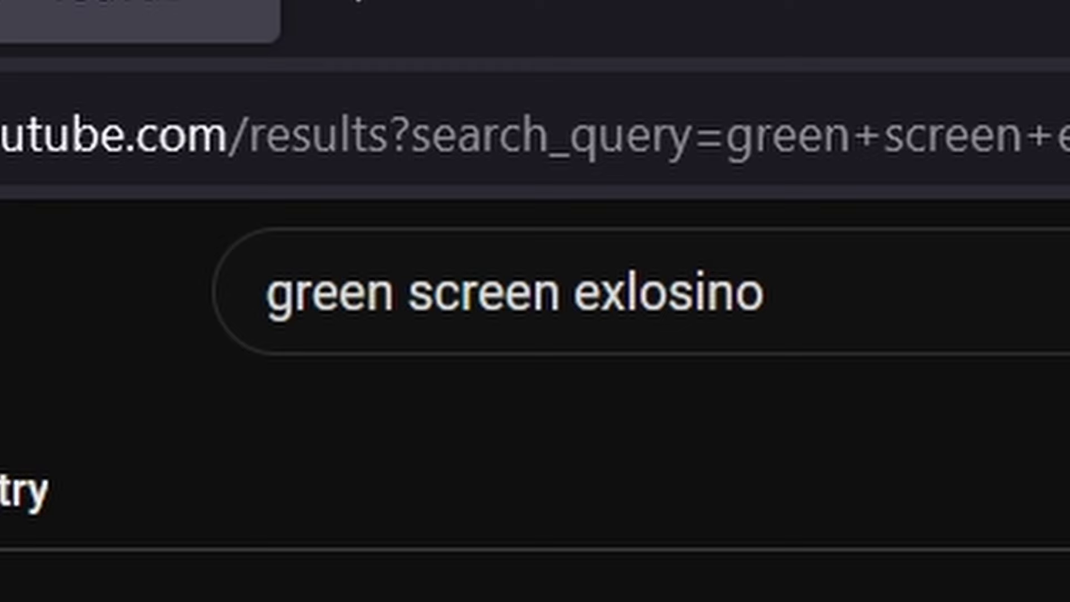
scroll(535, 301, down, 15)
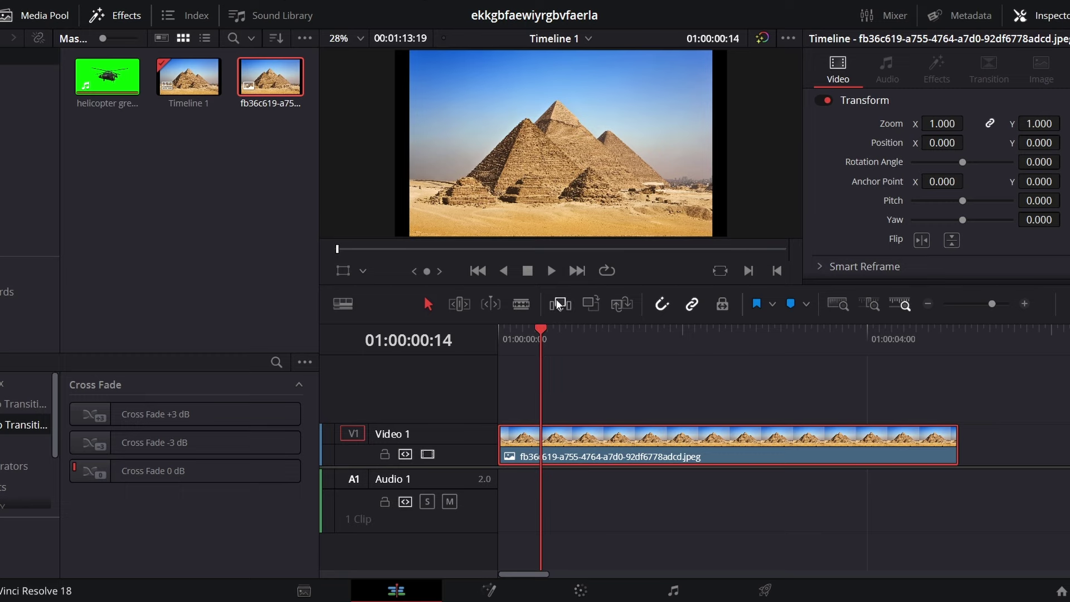
- Scale the pyramid image to a zoom of 1.130 and duplicate the clip onto a second video track
drag(570, 285, 569, 346)
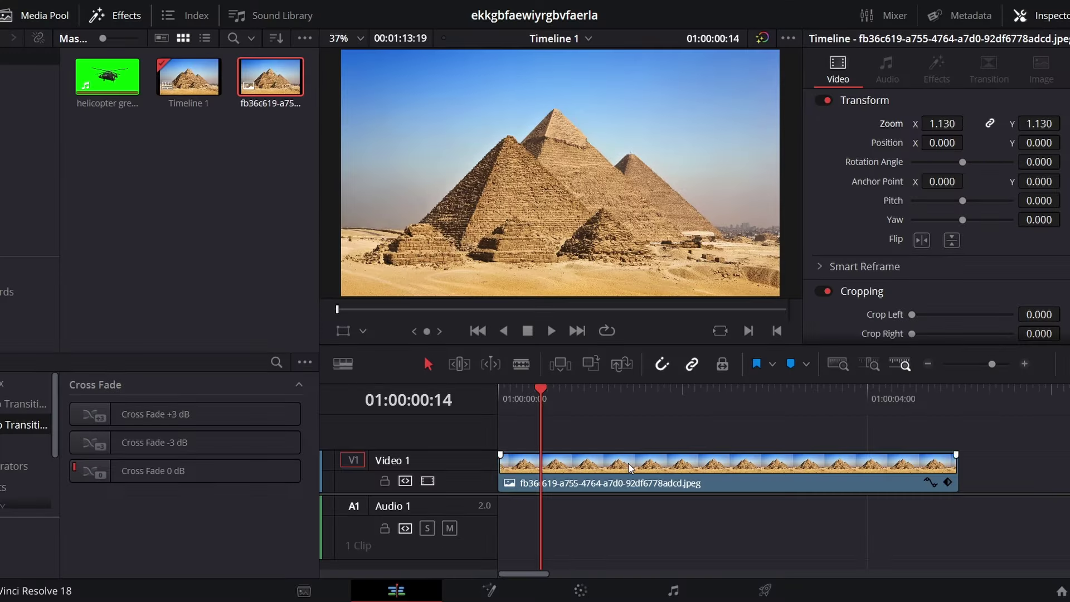
scroll(627, 463, down, 3)
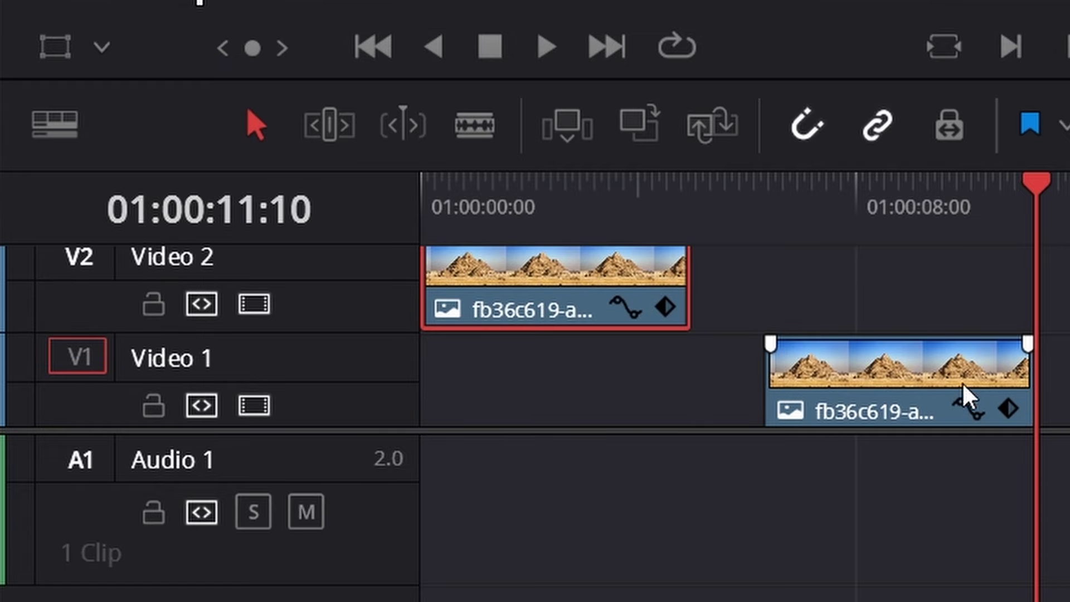
- On the Color page, search the effects library for "obj" and add a serial node after node 01
click(578, 587)
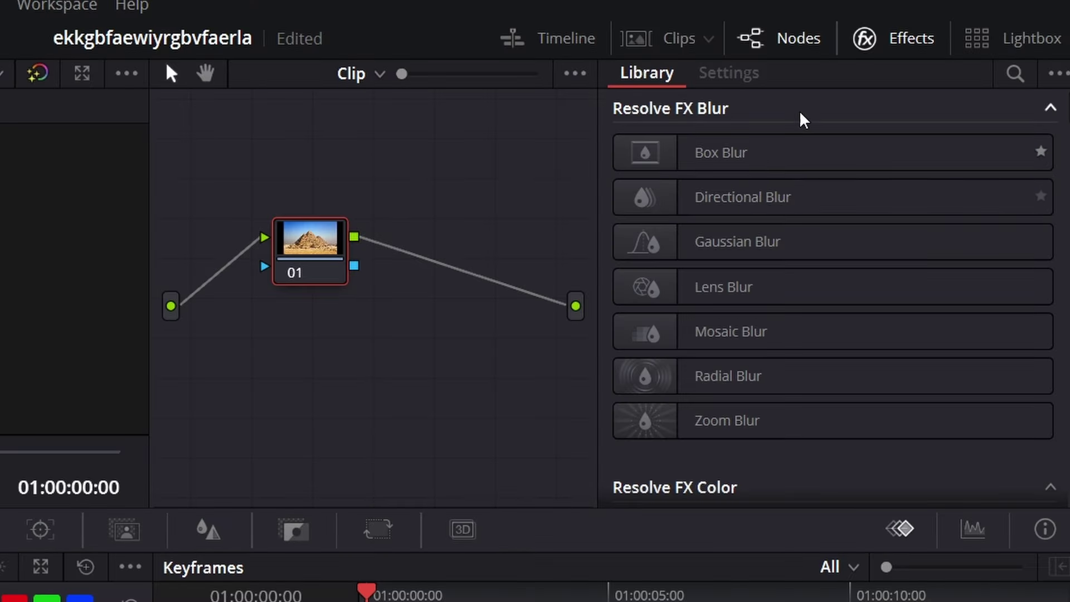
click(1015, 74)
text(obj)
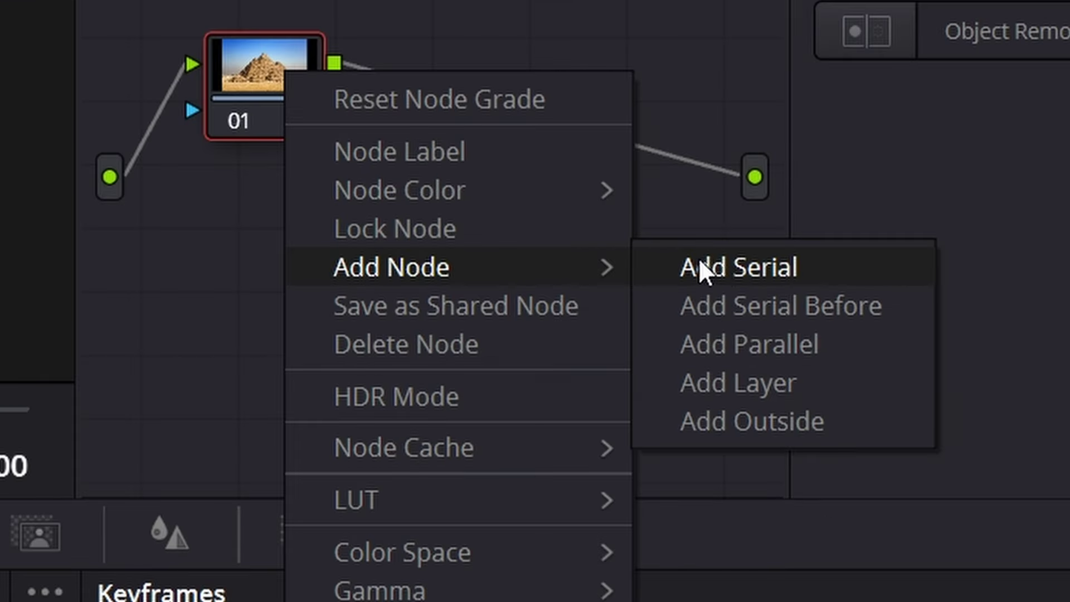
click(785, 222)
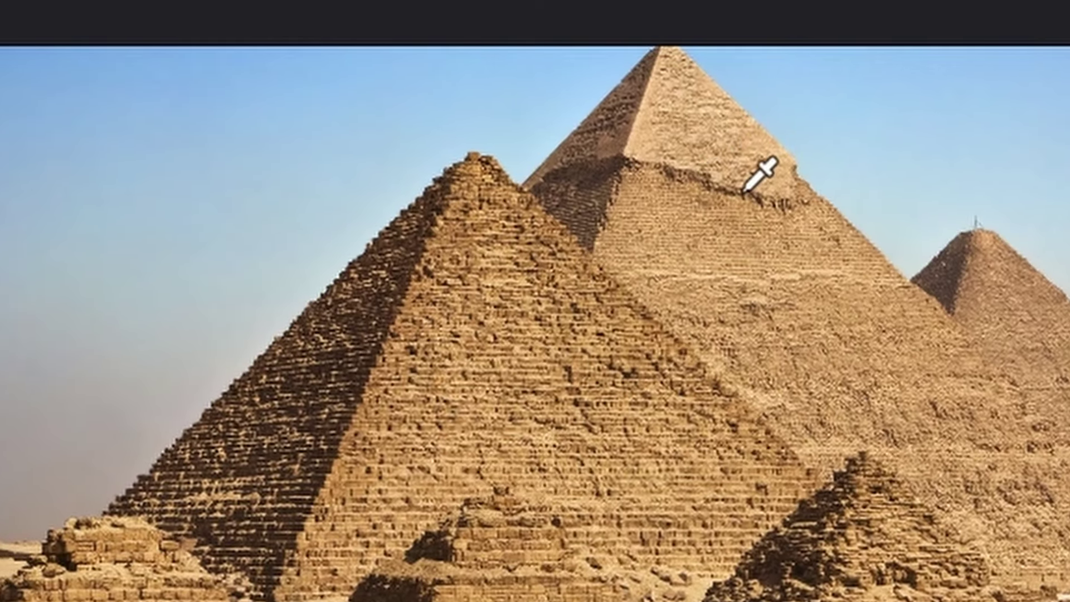
- Trace a Curve window around the outlines of the three pyramids on node 01
click(599, 377)
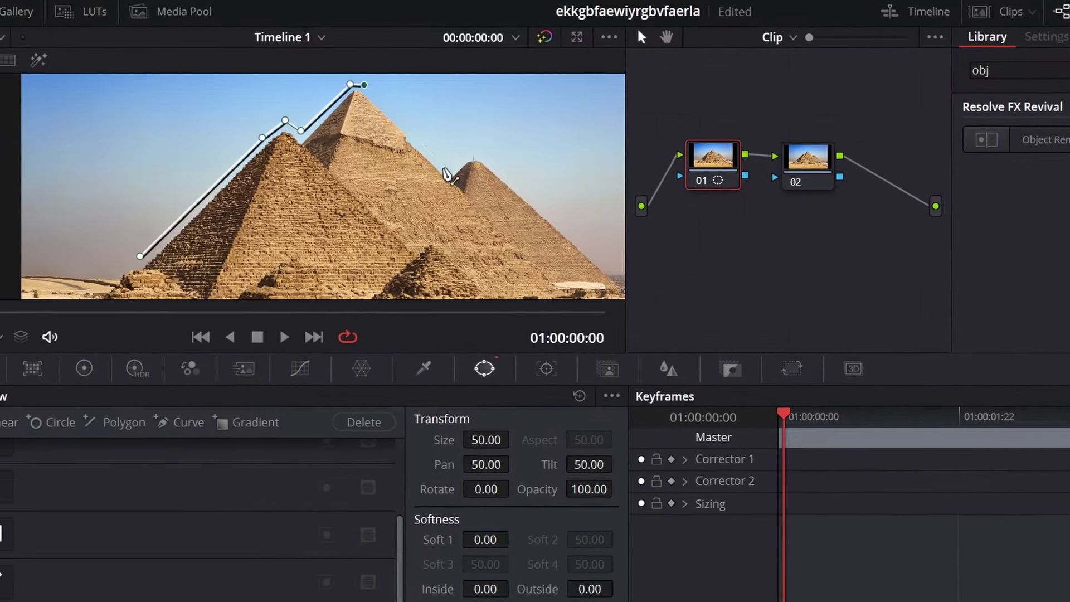
click(446, 169)
click(476, 154)
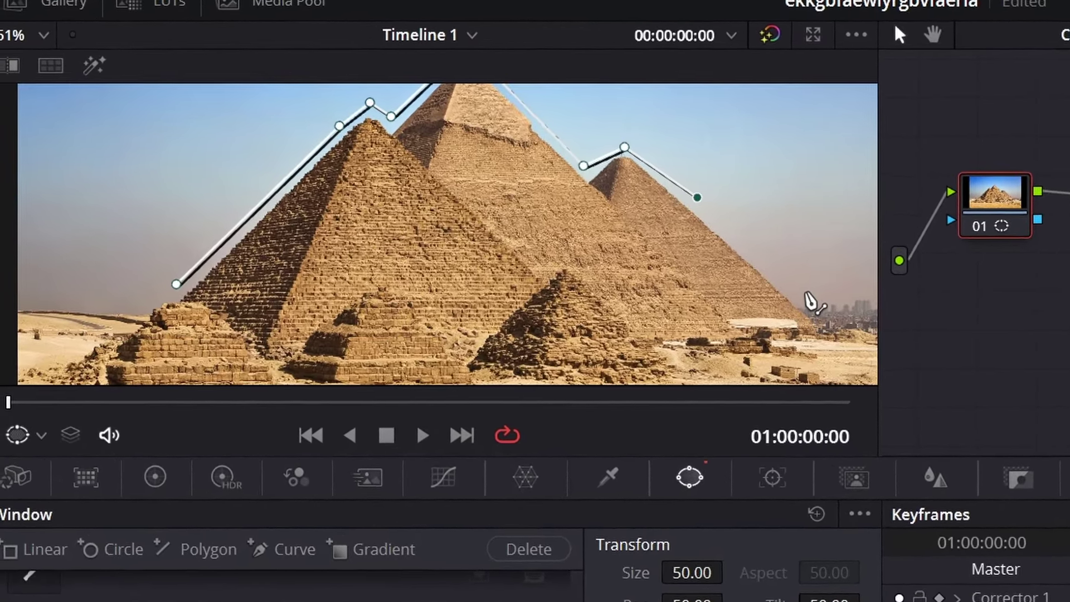
click(696, 312)
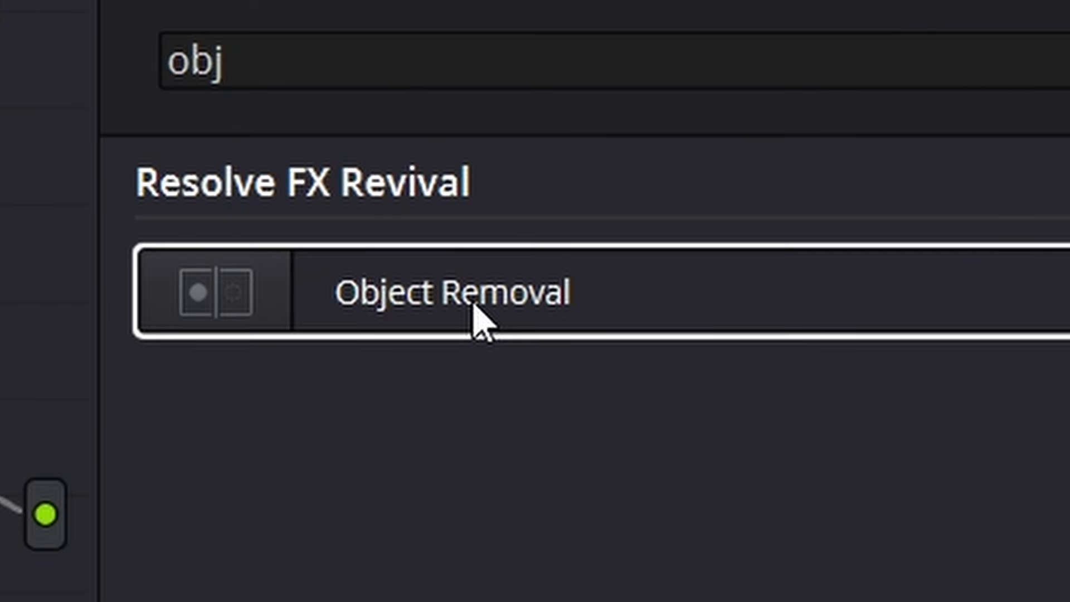
- Apply the Object Removal effect to node 02 and run its Scene Analysis
drag(475, 306, 583, 320)
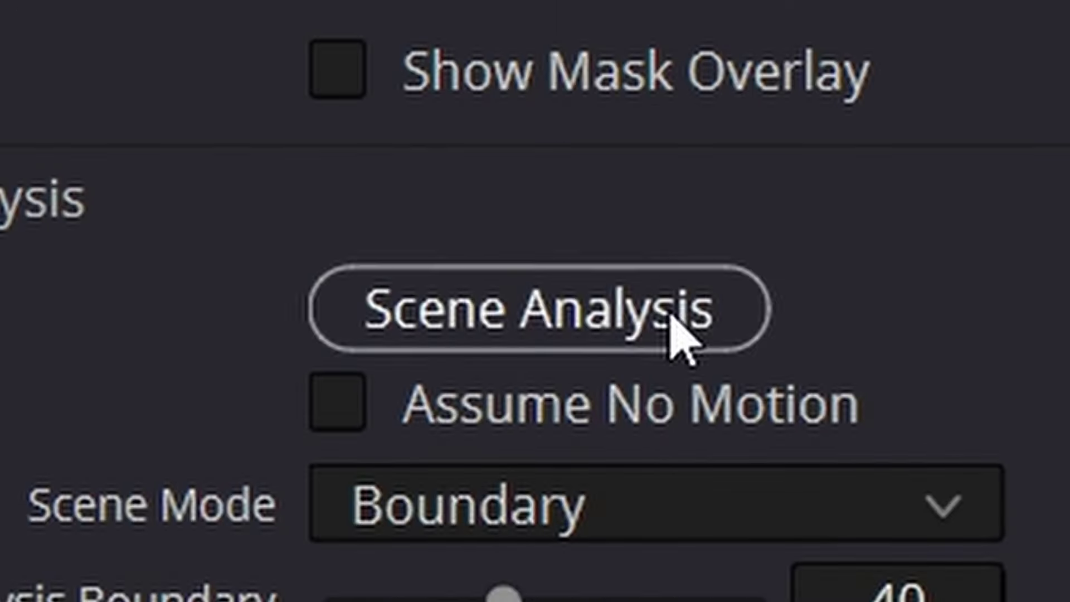
click(986, 169)
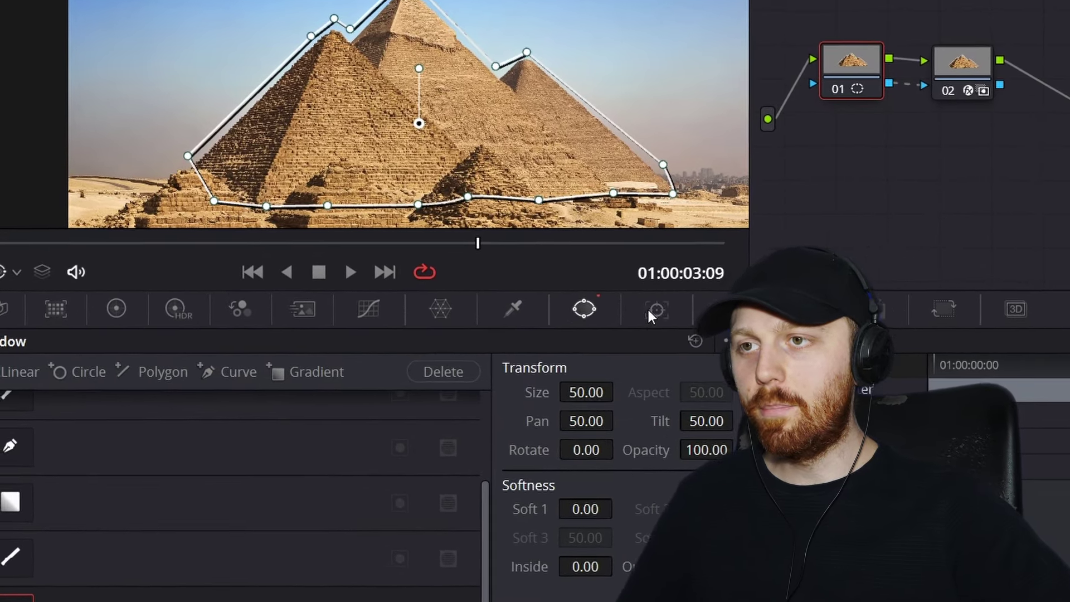
- Track the pyramid window forward from the clip's first frame with Pan, Tilt, Zoom, Rotate and 3D enabled
click(602, 319)
key(Home)
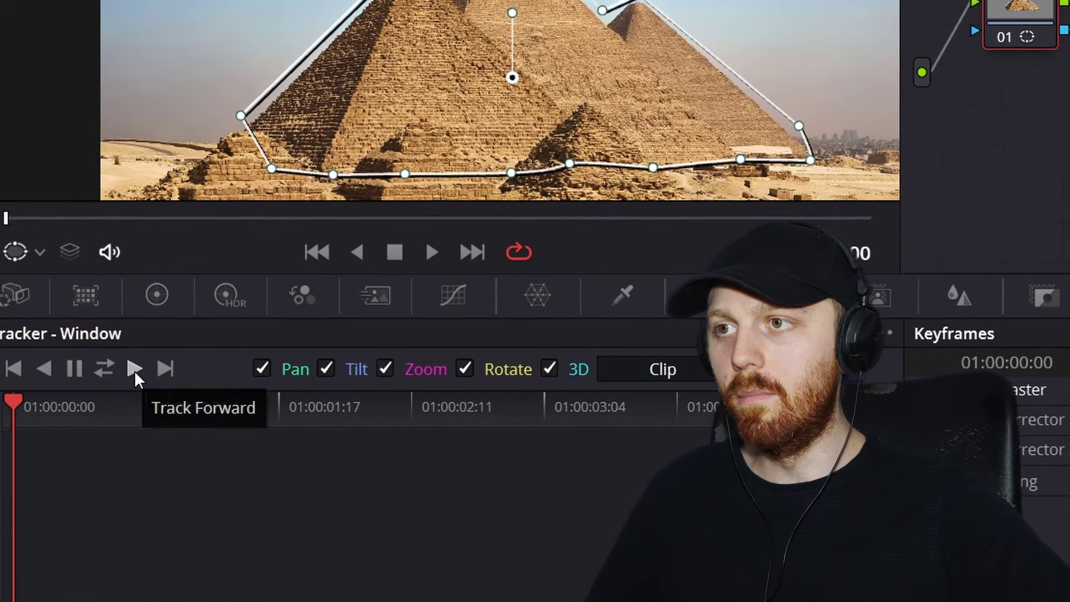
click(138, 370)
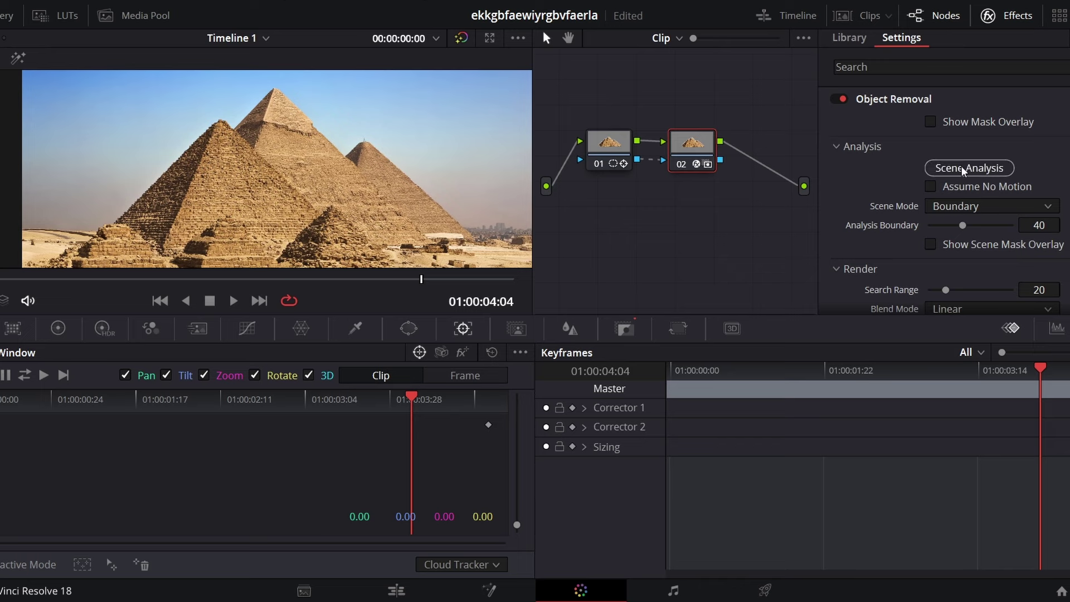
- Rerun Scene Analysis on node 02 with Boundary scene mode to remove the tracked pyramids from the image
click(963, 168)
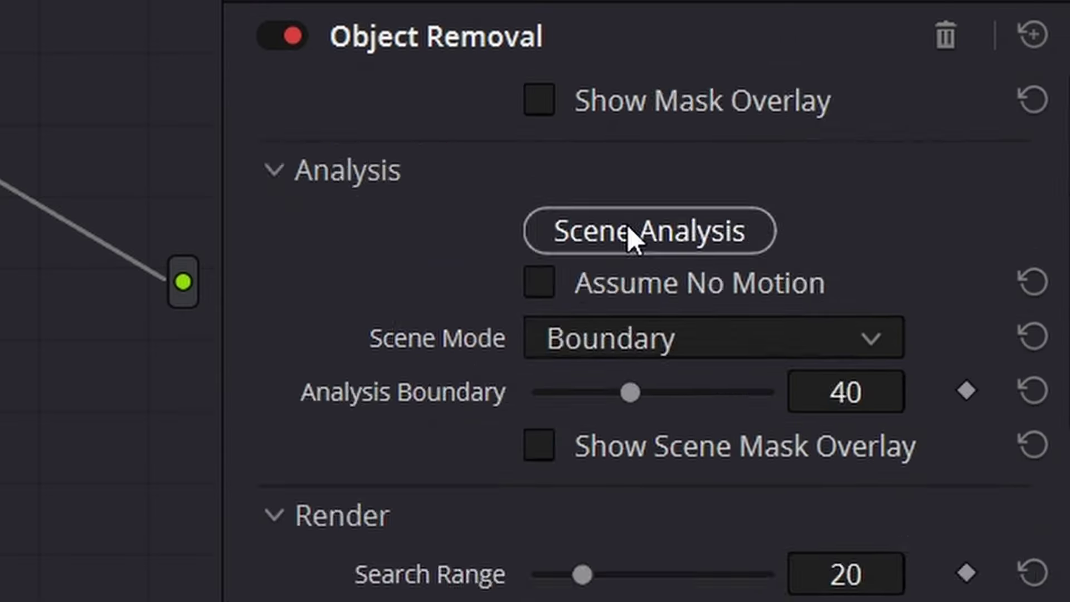
scroll(660, 440, down, 3)
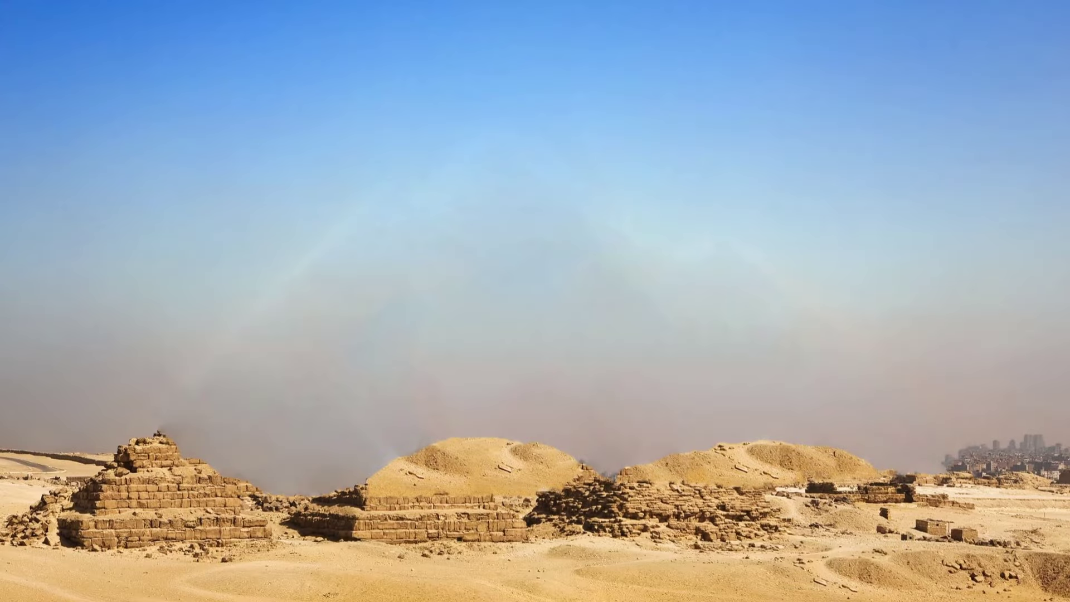
- Split the Video 2 pyramid clip at 01:00:01:15 and open its second part on the Color page
mouse_move(342, 407)
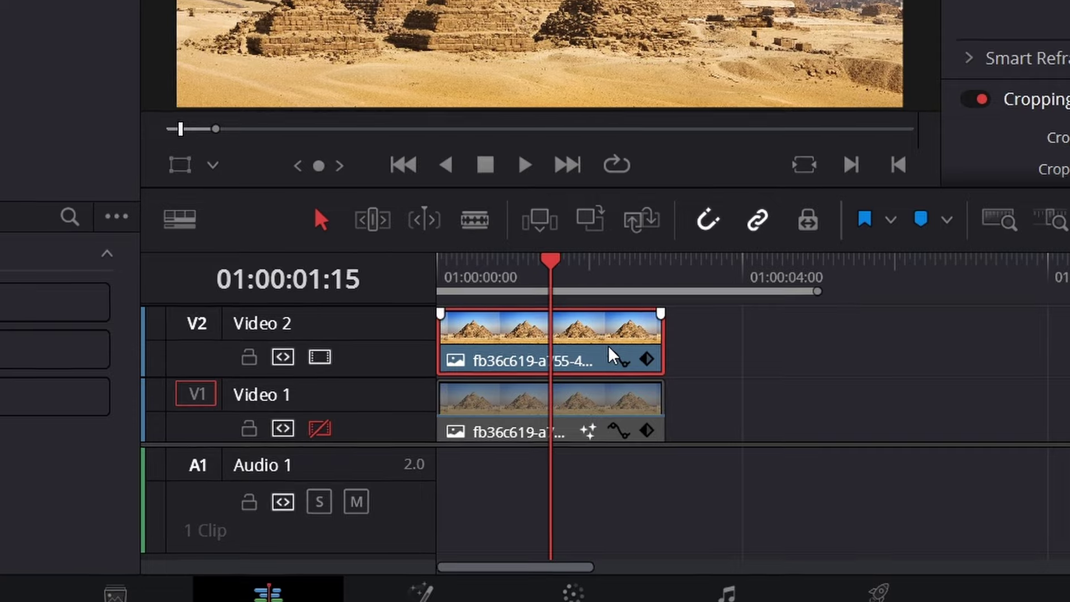
key(ctrl+b)
click(605, 443)
key(ctrl+equal)
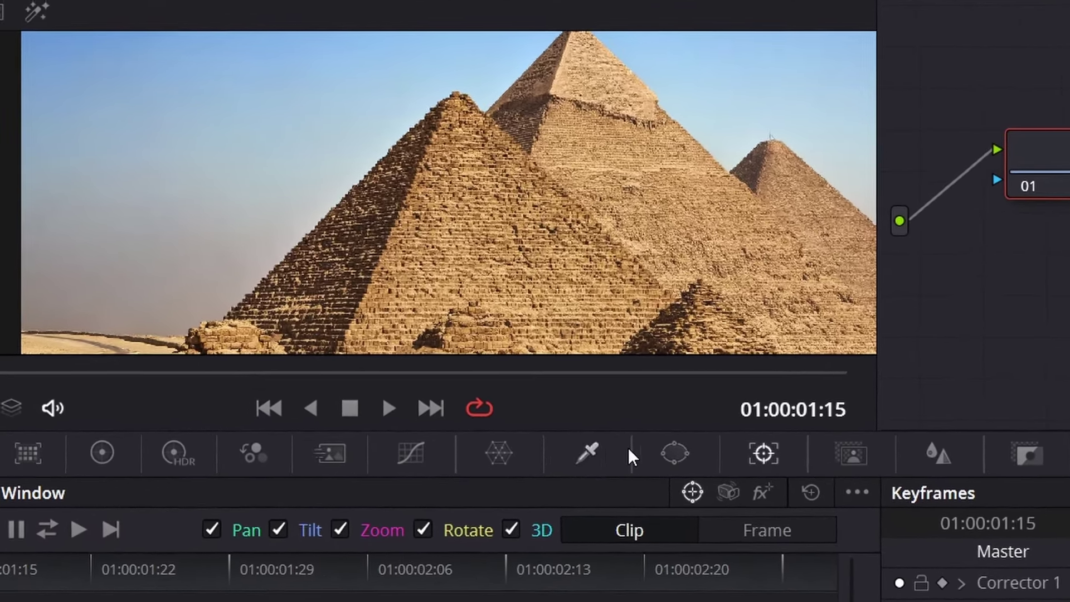
- Cut out the pyramids in the second Video 2 clip with a Curve window and re-enable the Video 1 track
click(592, 412)
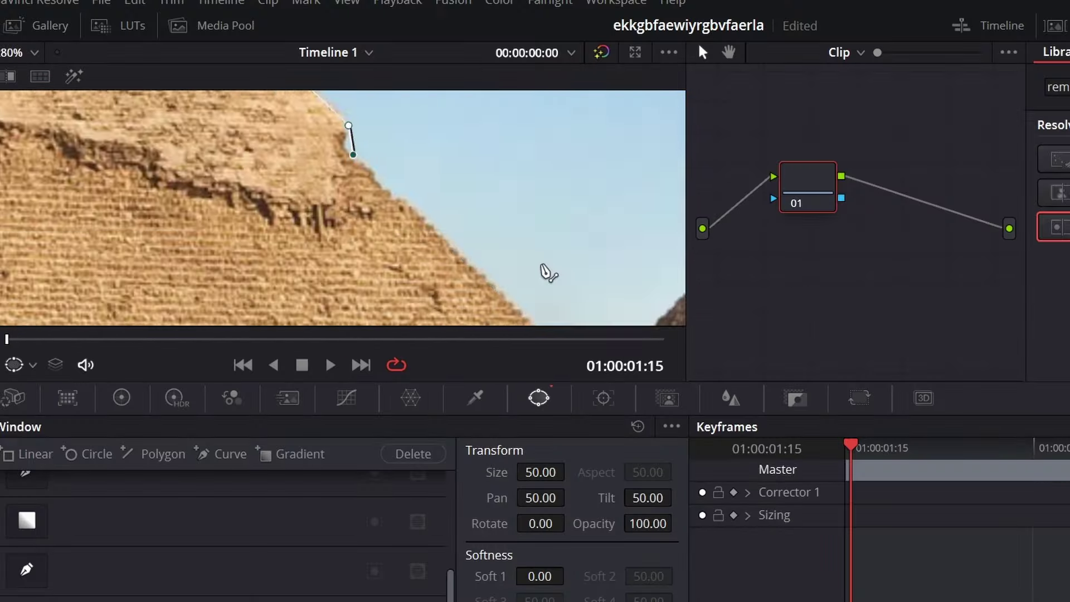
scroll(554, 301, down, 3)
click(125, 278)
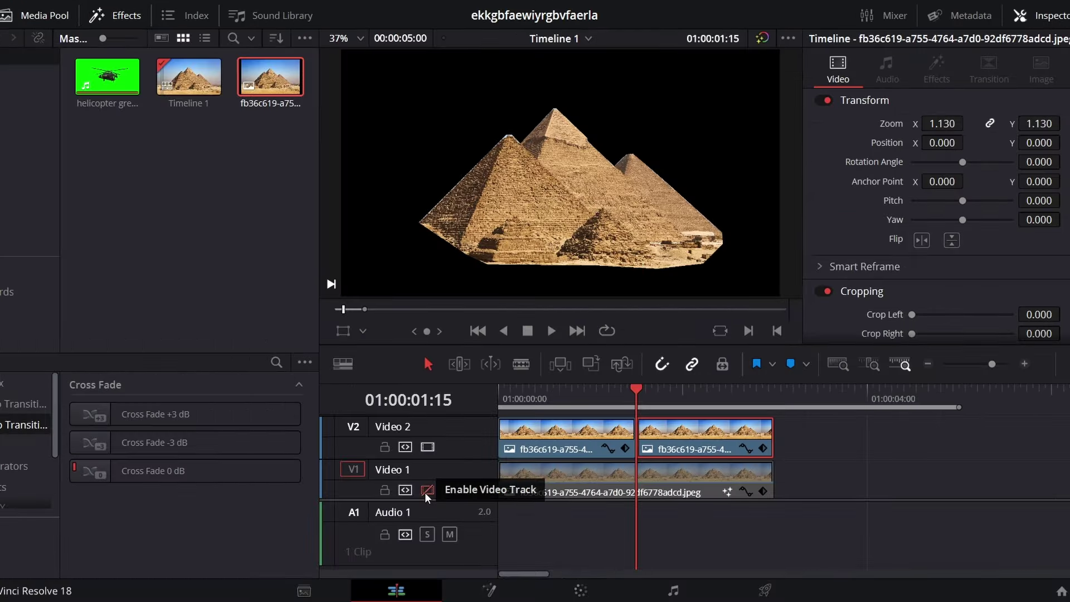
click(427, 490)
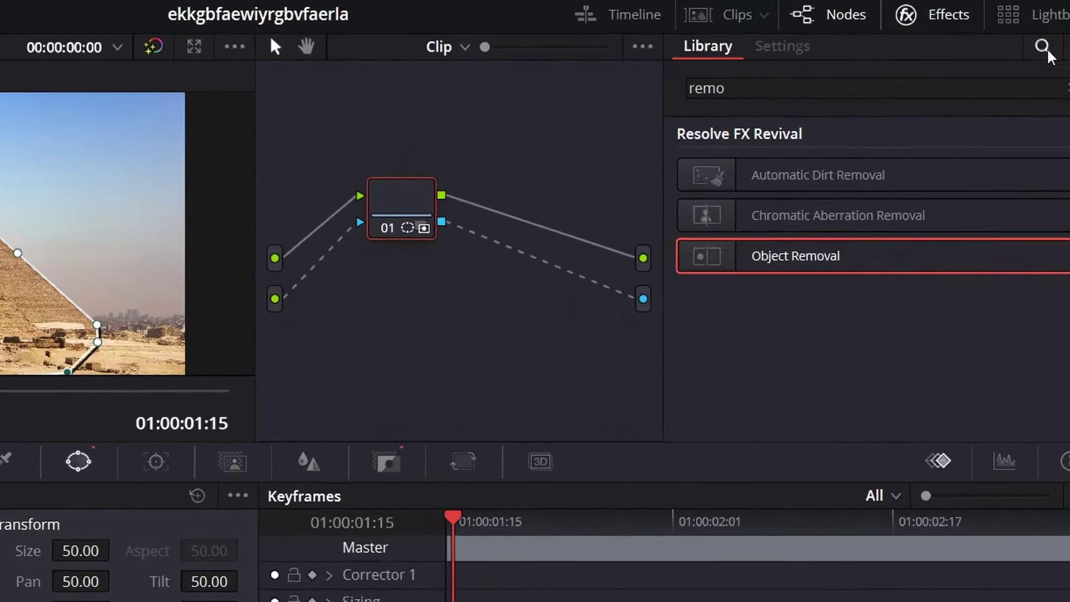
- Open the cut-out pyramid clip in Fusion and add a Warper tool after MediaIn1
click(1056, 44)
click(1003, 58)
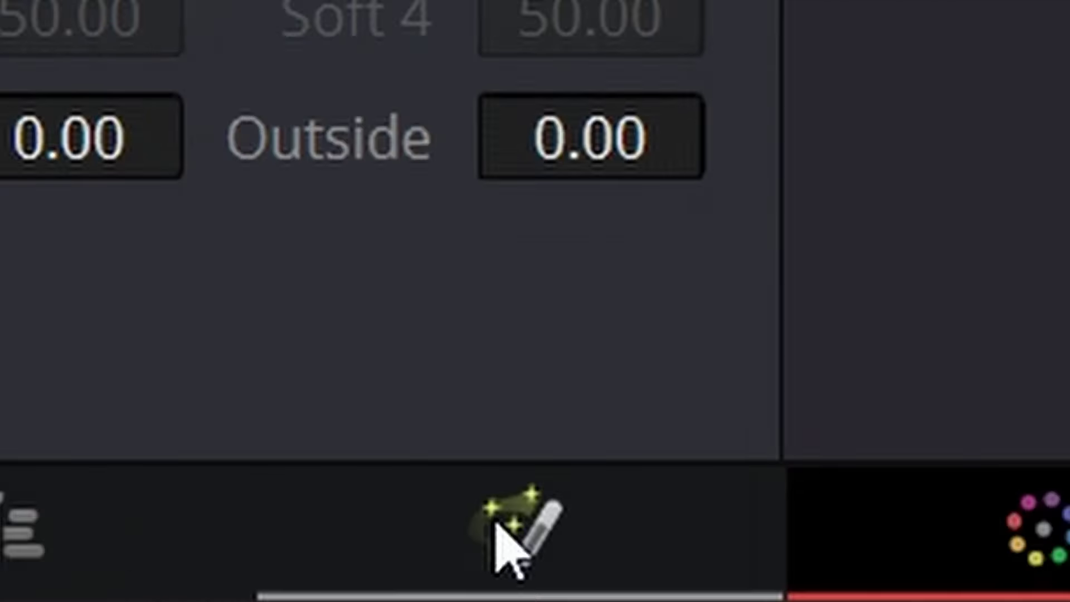
click(487, 591)
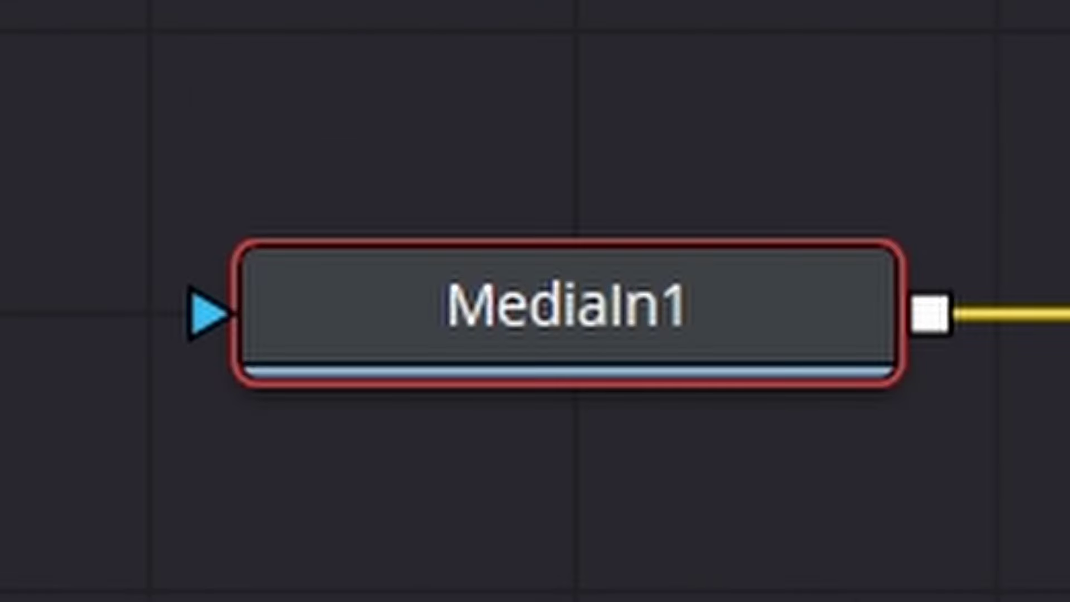
key(shift+space)
text(warp)
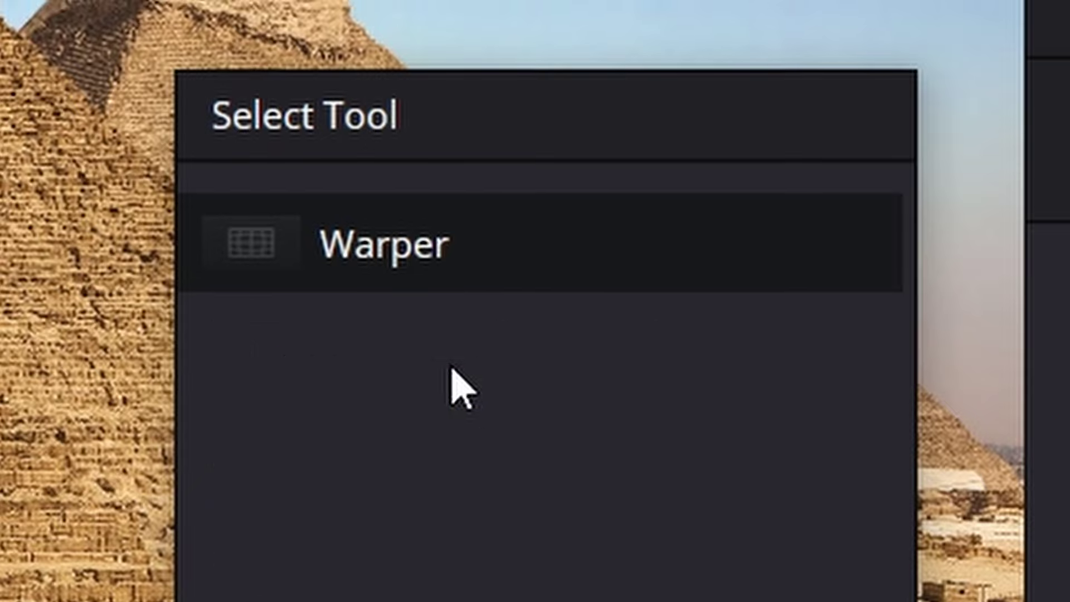
key(Return)
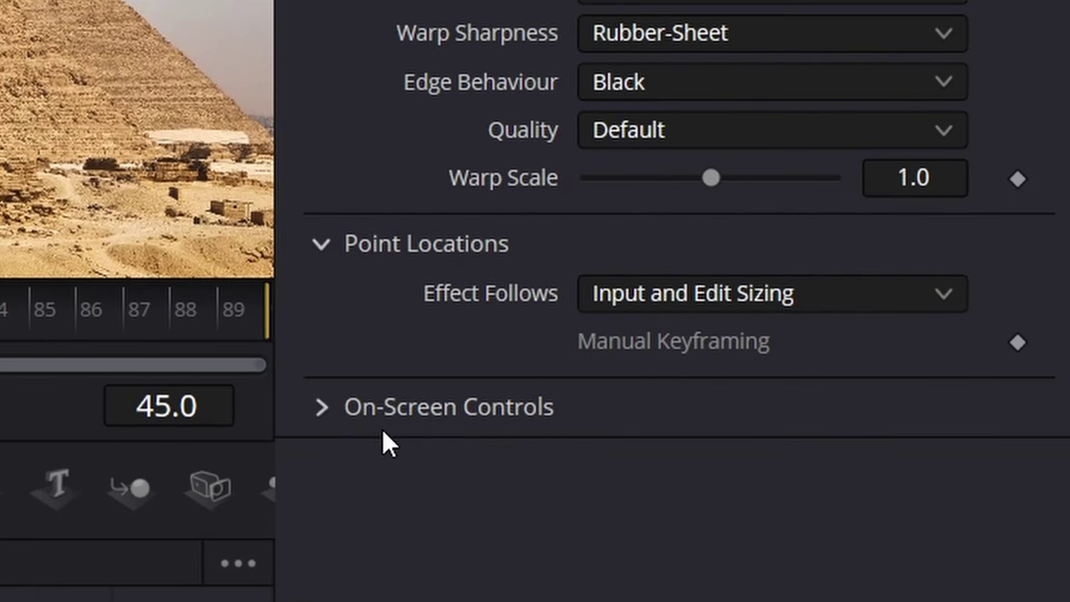
- Set the Warper's control scale to 3.0 and place warp points around the pyramids' outlines and along the sand beneath them
click(325, 410)
drag(968, 442, 1062, 467)
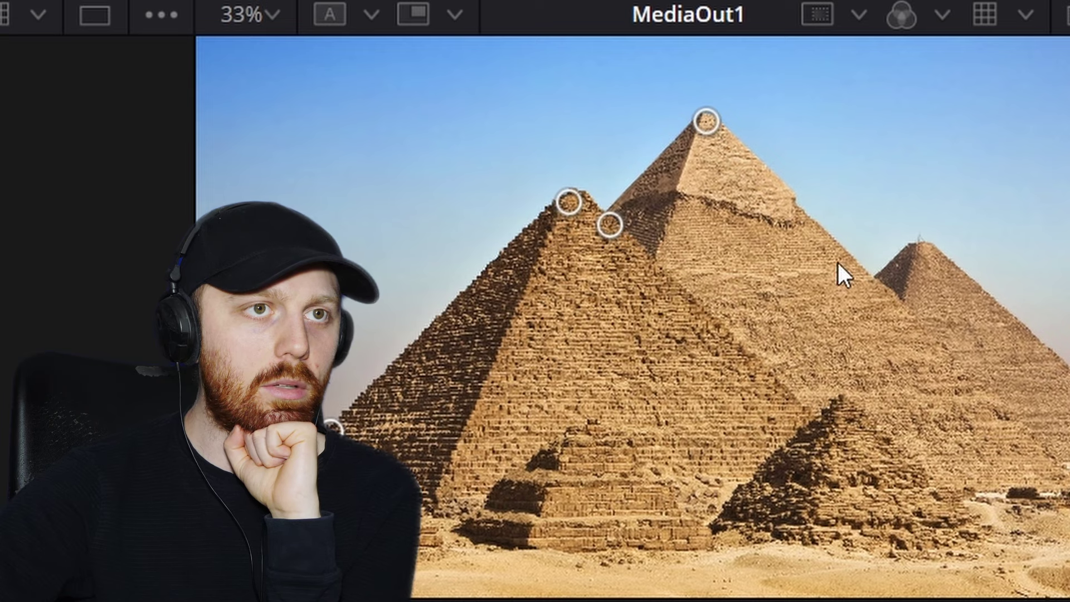
click(870, 288)
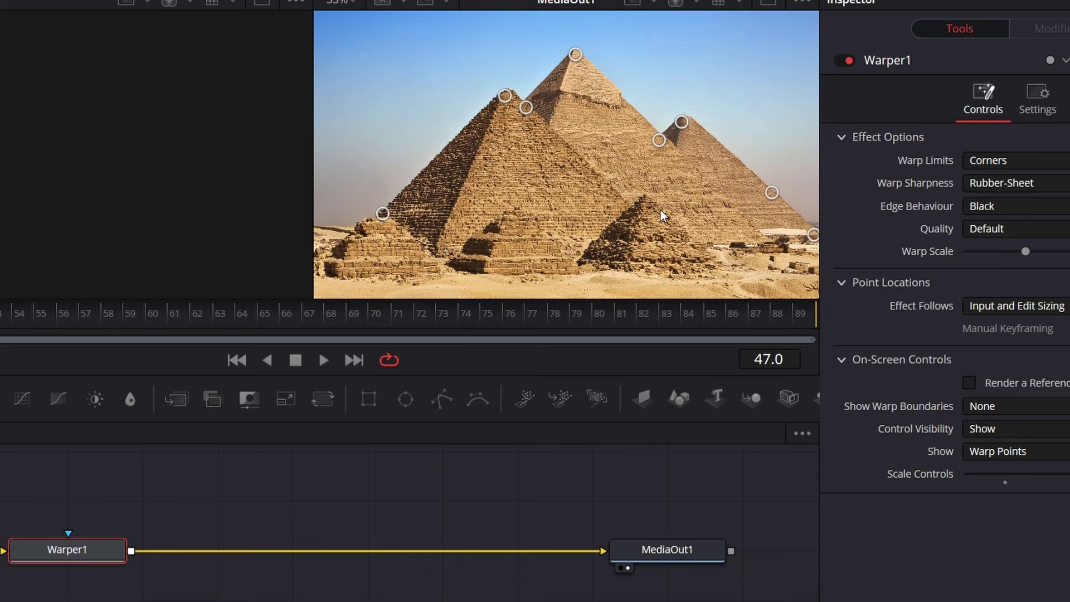
scroll(550, 202, down, 3)
scroll(549, 202, left, 5)
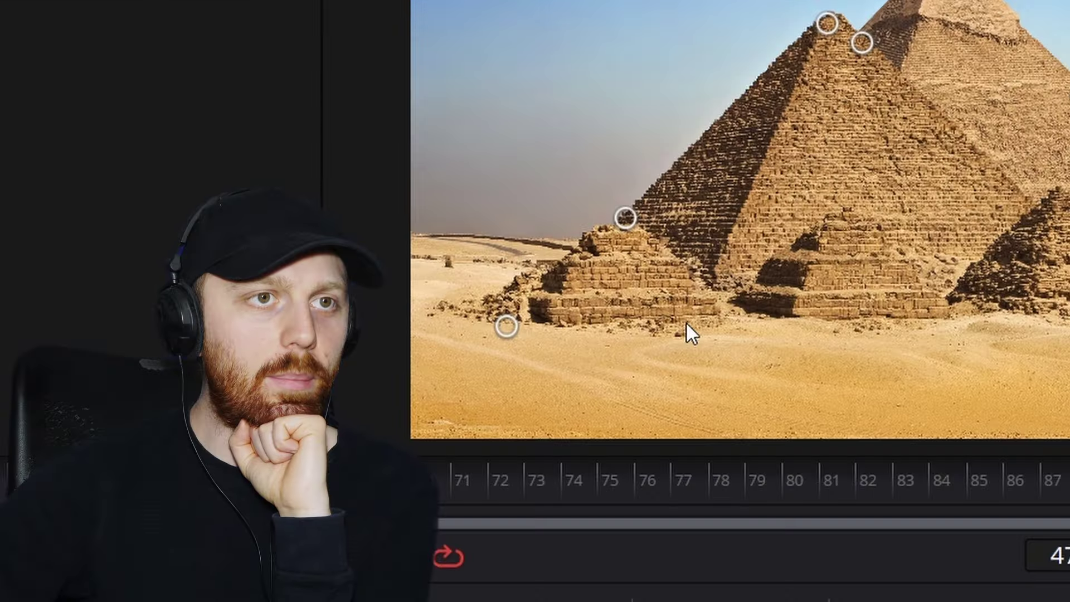
scroll(869, 316, right, 6)
scroll(652, 318, up, 1)
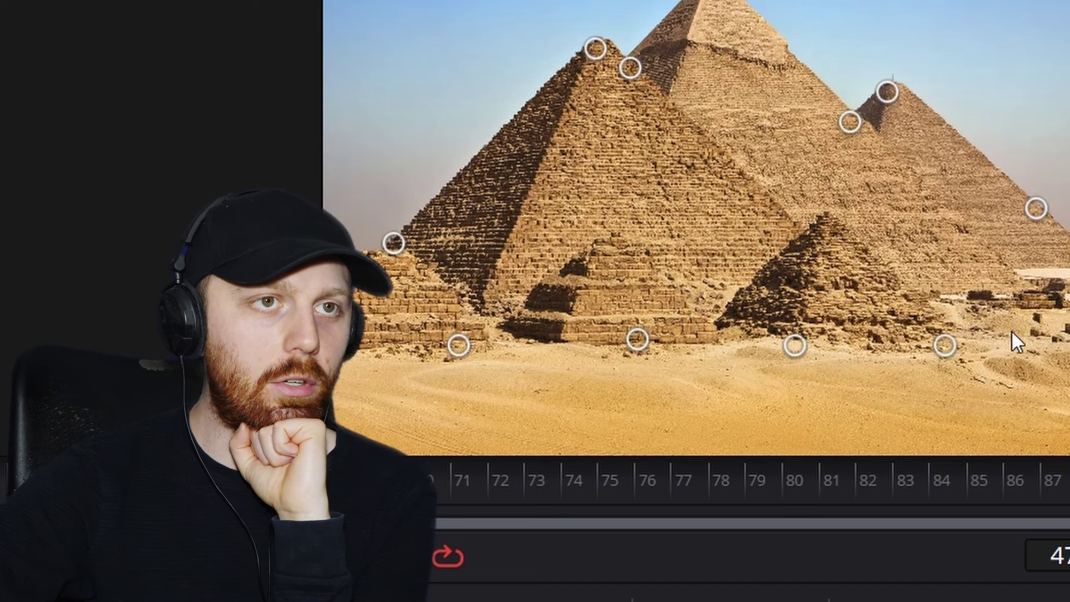
scroll(914, 333, right, 2)
scroll(481, 111, left, 2)
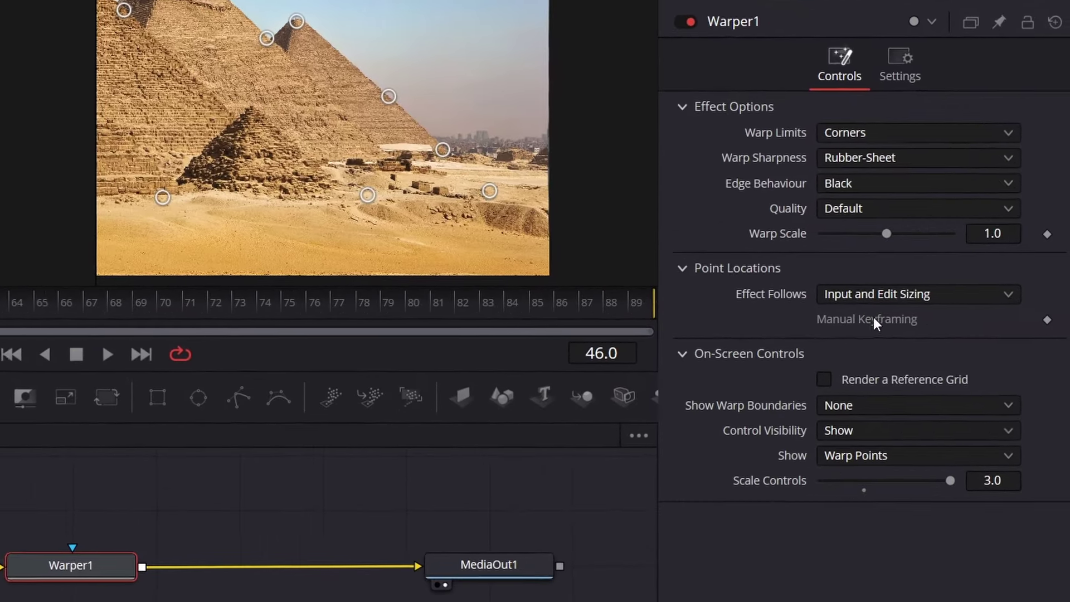
- Keyframe the Warper's points so the pyramids sink into low dunes, and return to the Edit page
click(1047, 319)
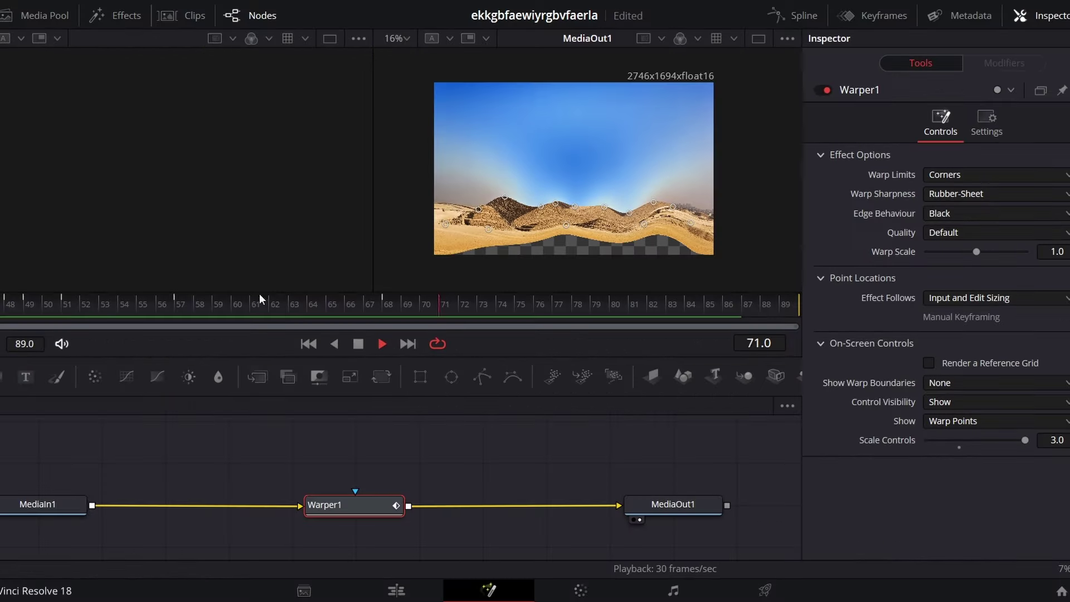
click(397, 590)
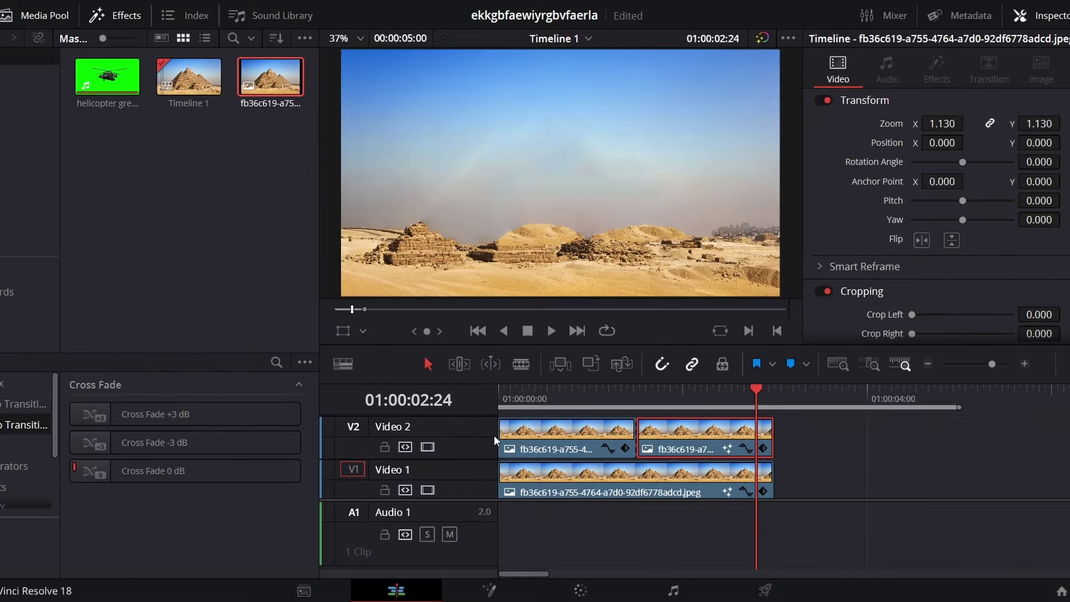
- Play back the timeline from its start and replay the warp to check the pyramids' collapse against the clean background
key(Home)
key(space)
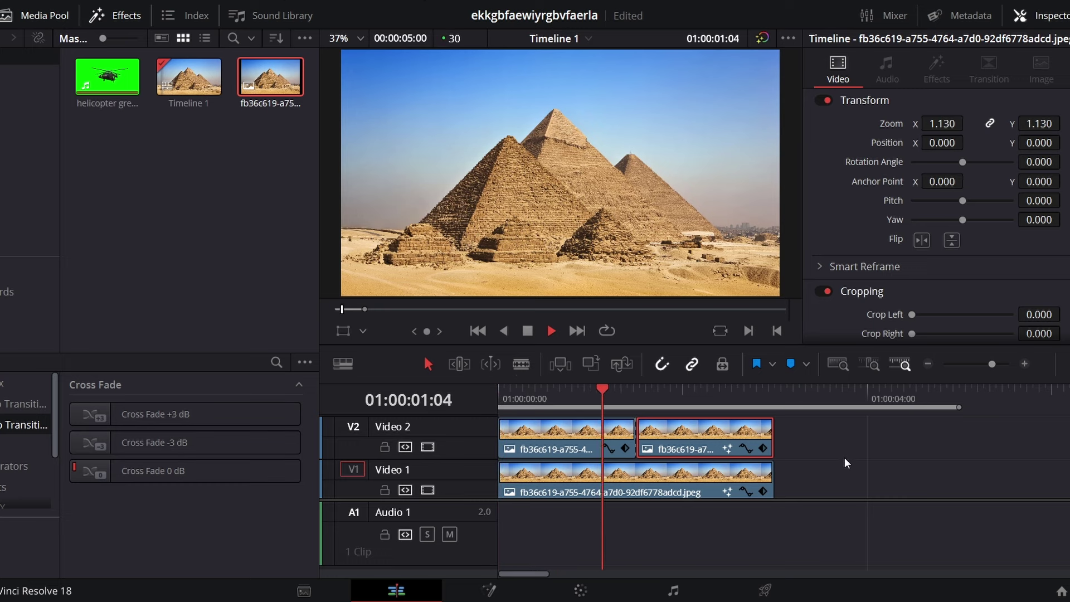
key(space)
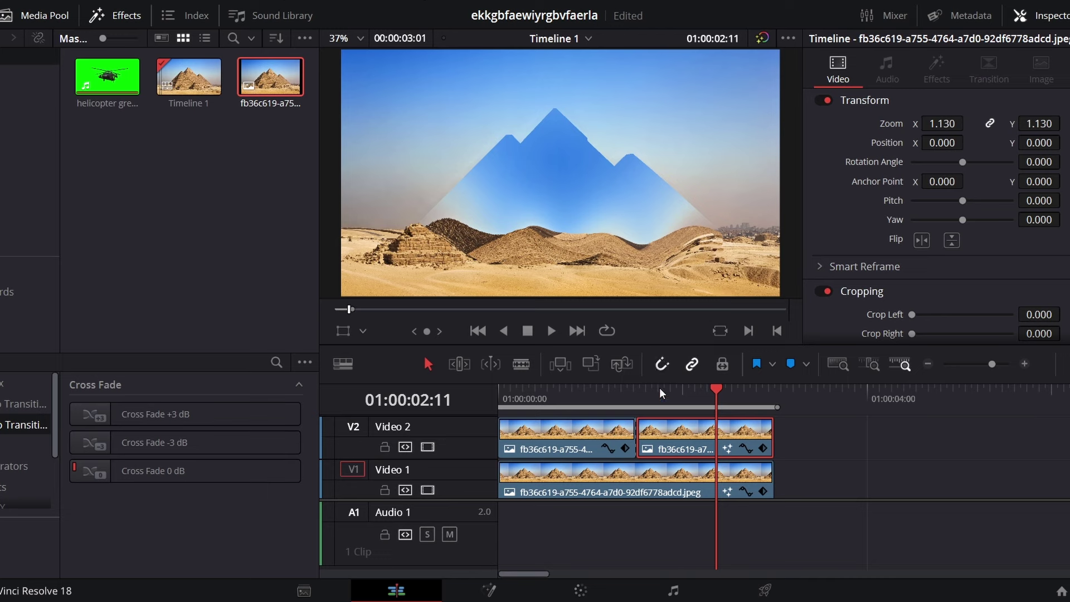
click(609, 406)
key(space)
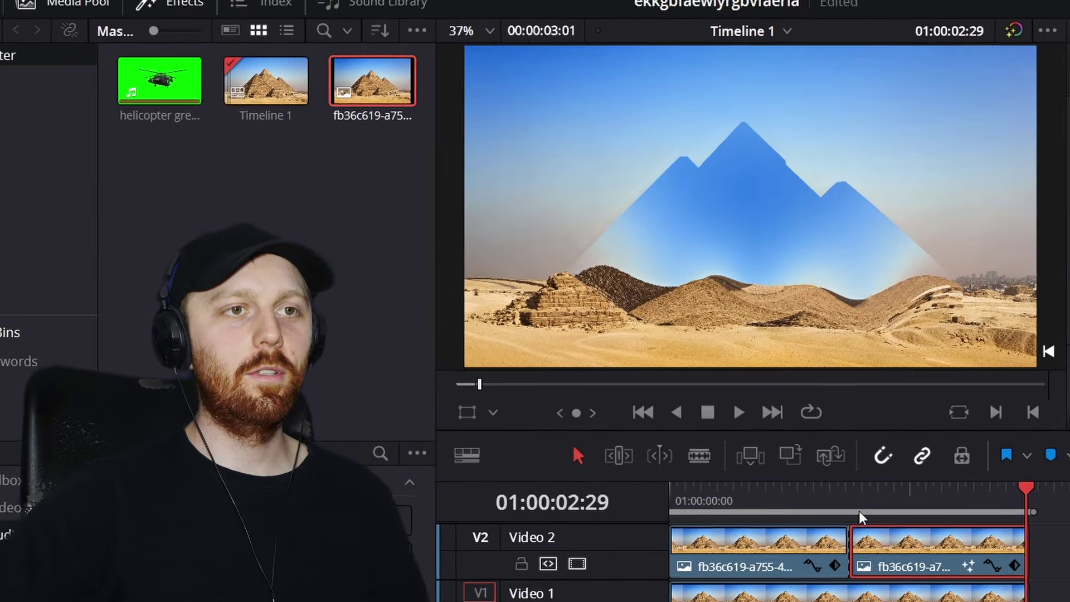
- Open the warped pyramid clip on the Color page and enable automatic keyframing for Corrector 1 and Sizing
drag(962, 517, 985, 579)
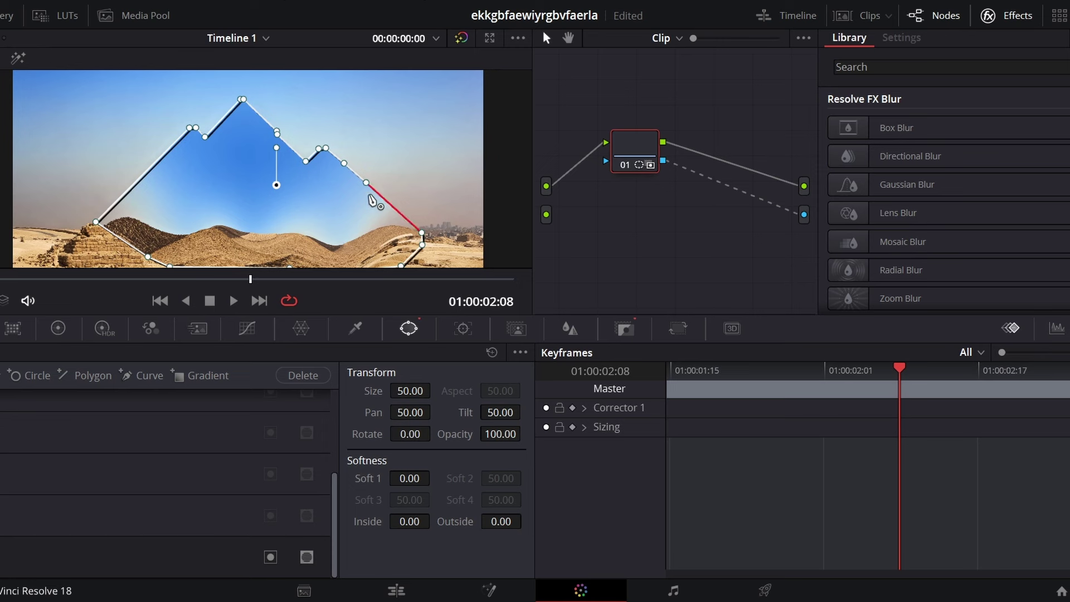
drag(318, 227, 347, 194)
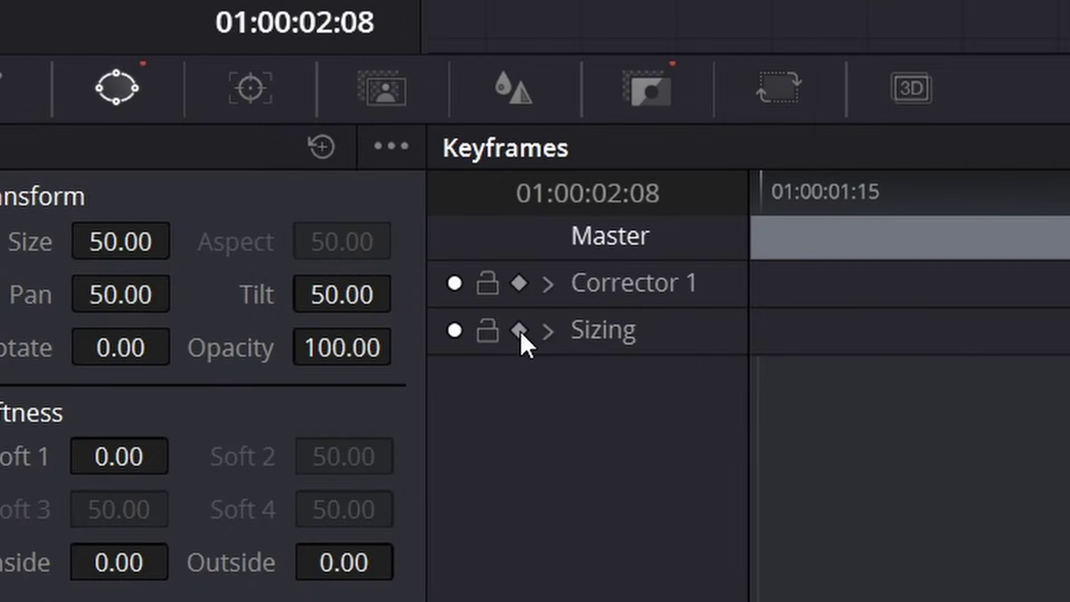
click(520, 283)
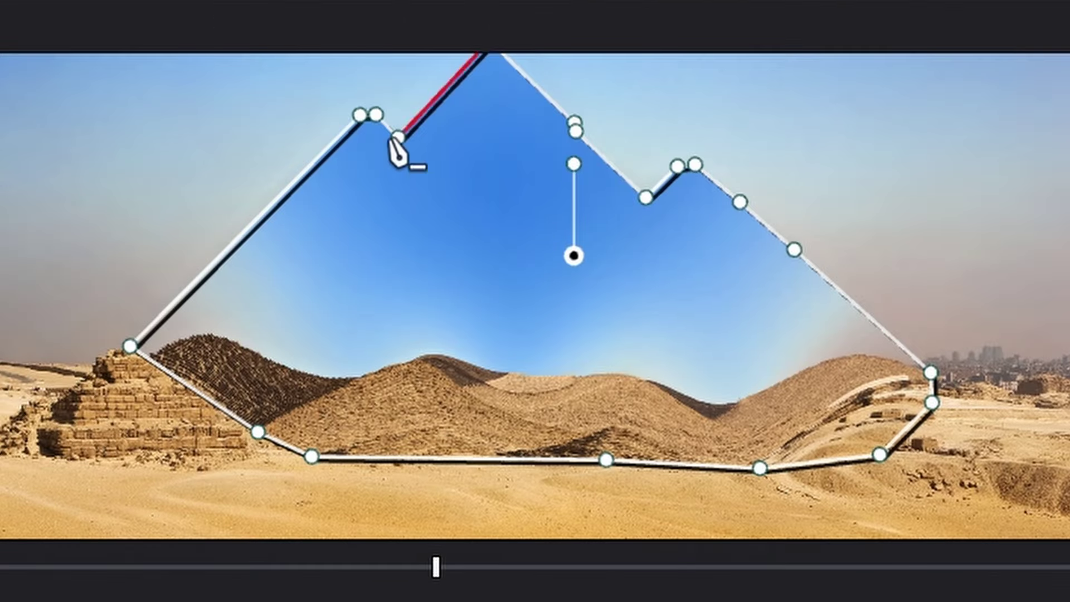
- Reshape the Curve window frame by frame from the clip's start to follow the sinking pyramids, and play back the result
drag(474, 212, 442, 341)
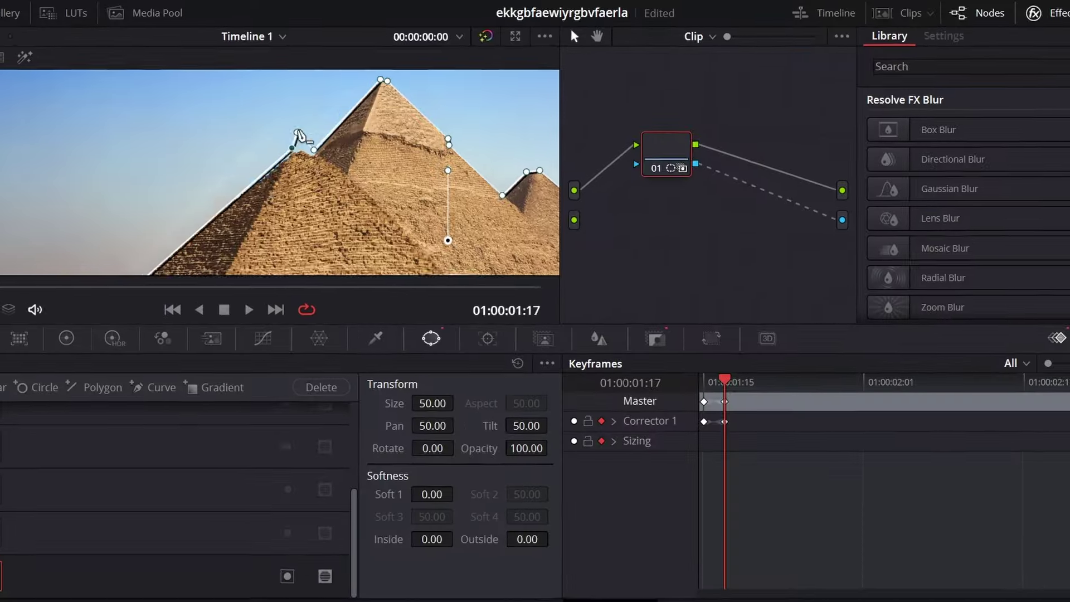
key(Right)
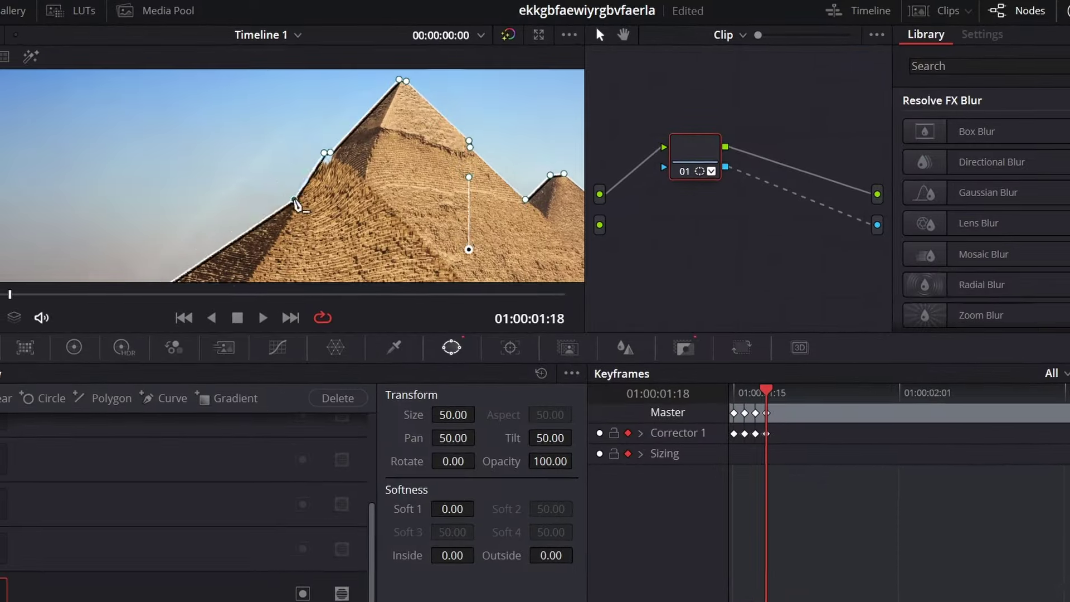
key(Right)
key(Right)
key(Right)
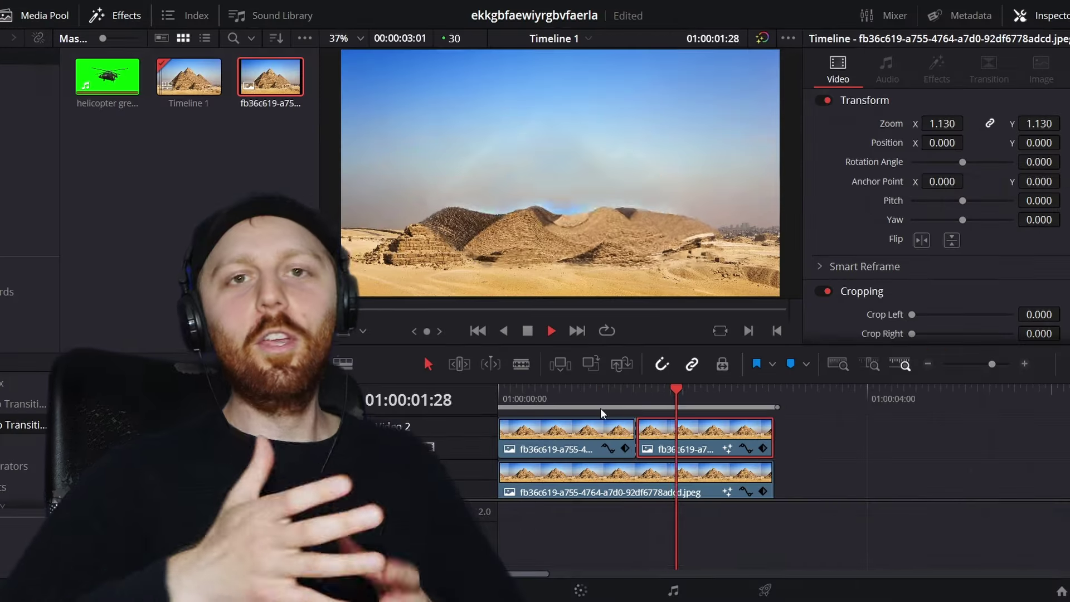
key(space)
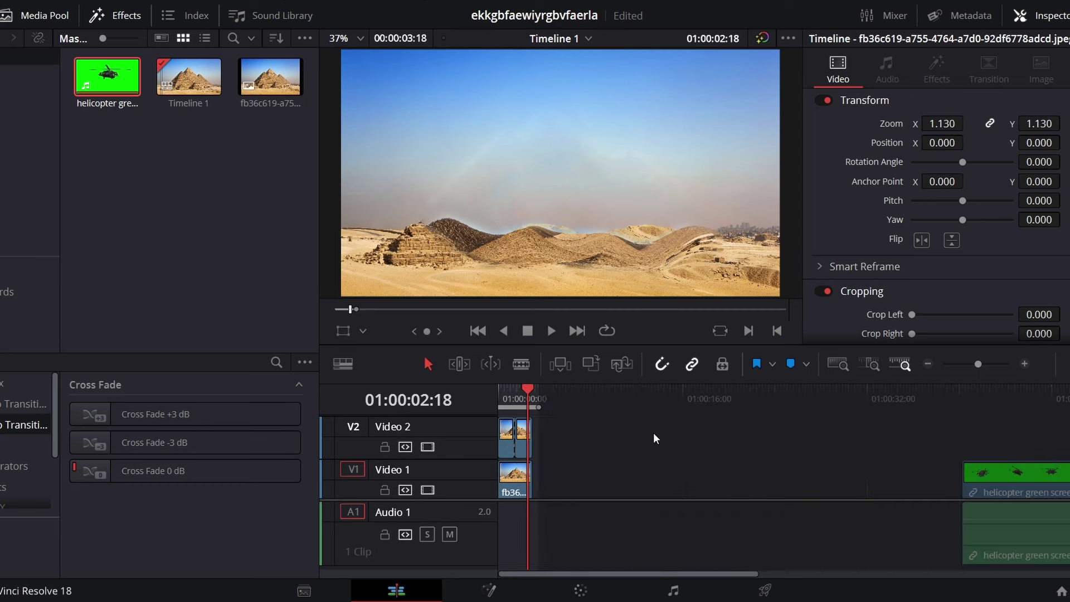
- Trim the helicopter green screen clip and stack it above the pyramid clips, starting shortly before the second clip and ending with it
key(ctrl+equal)
drag(1019, 495, 595, 469)
click(661, 405)
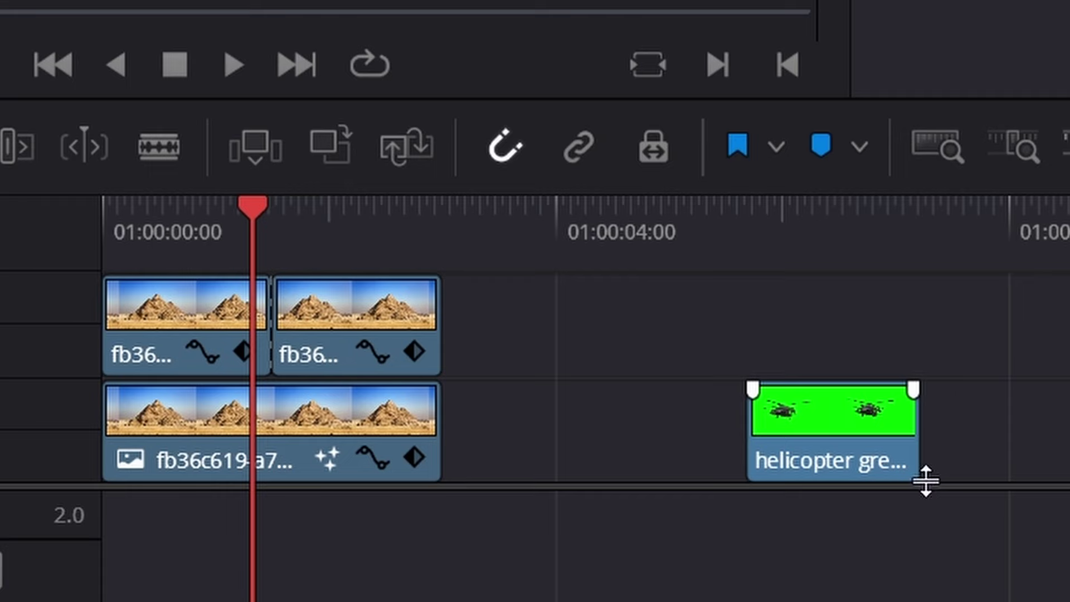
drag(800, 276, 335, 260)
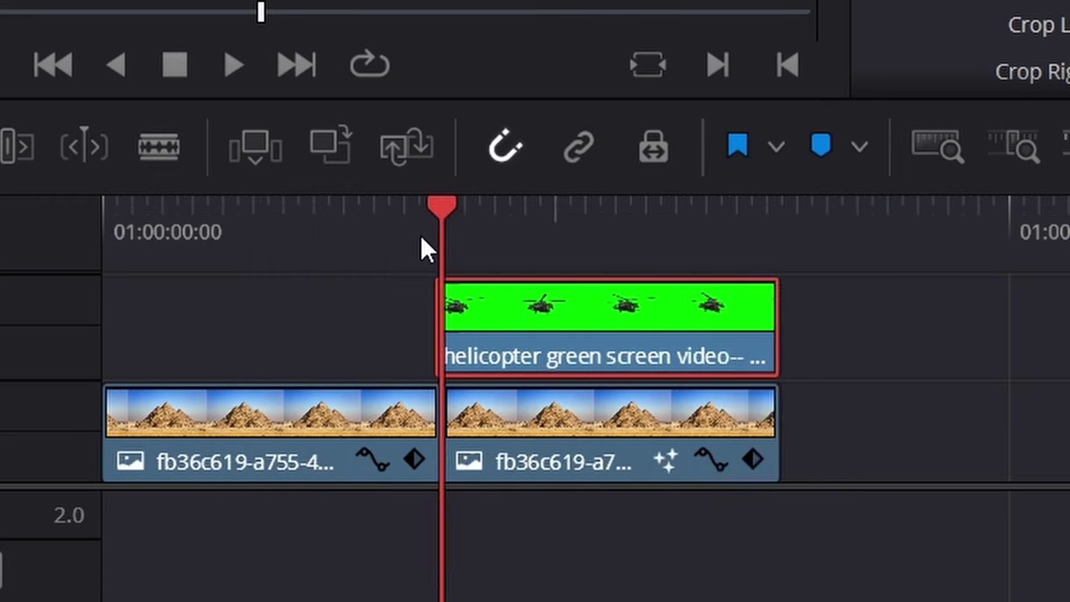
drag(441, 326, 666, 440)
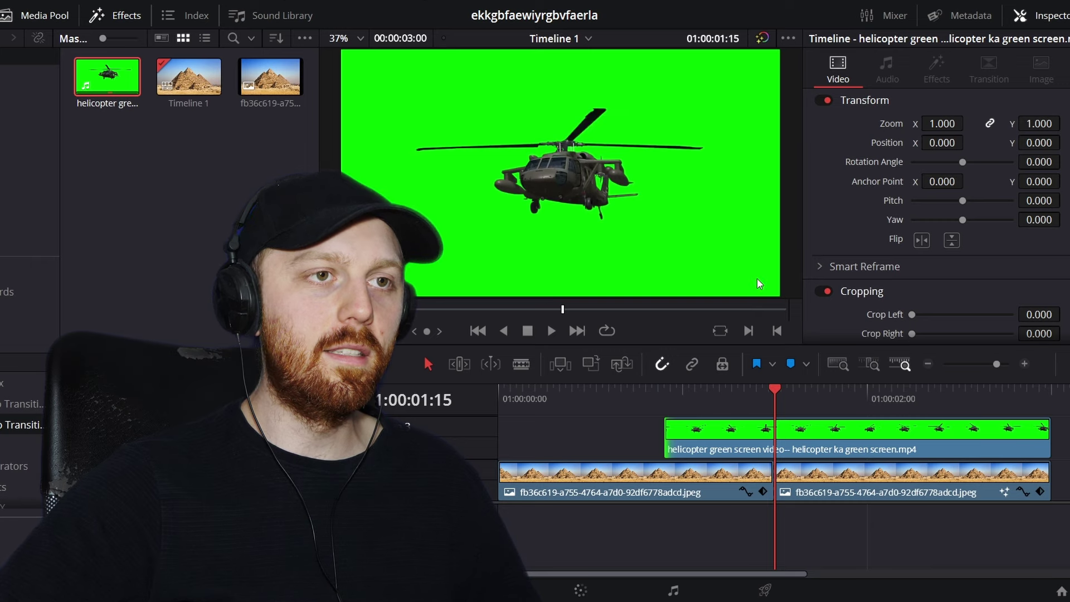
- Search the Open FX effects for "3d" and apply the 3D Keyer to the helicopter clip
click(593, 593)
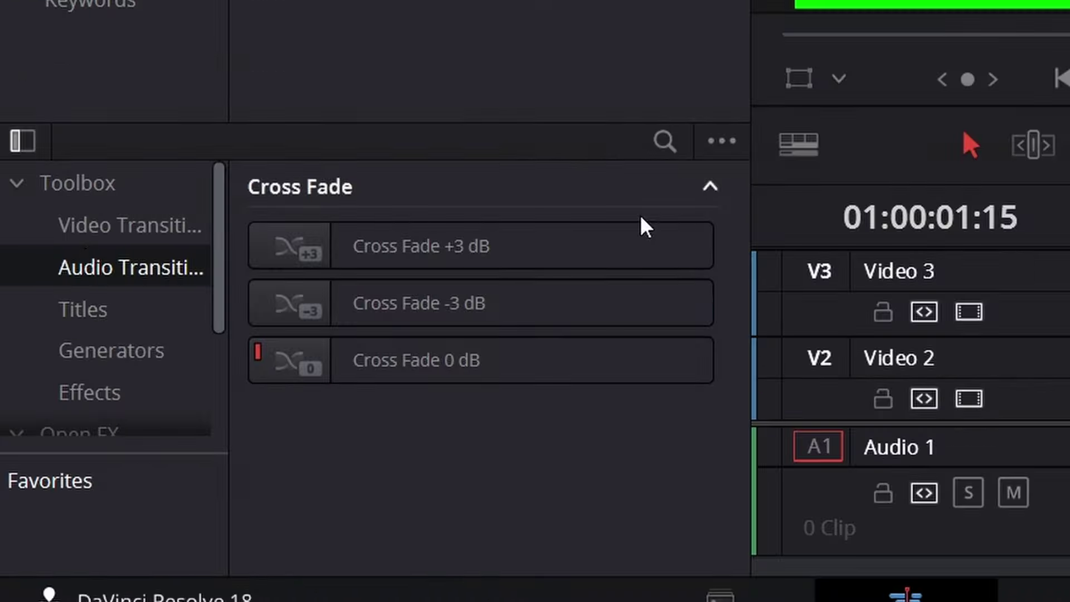
click(17, 571)
click(304, 423)
text(3d)
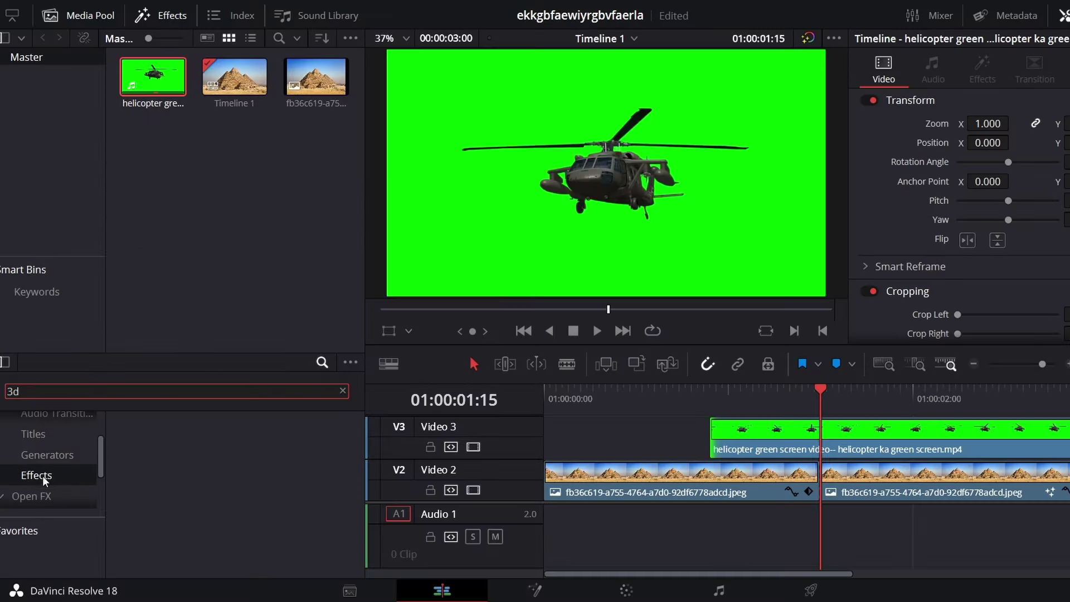
click(46, 496)
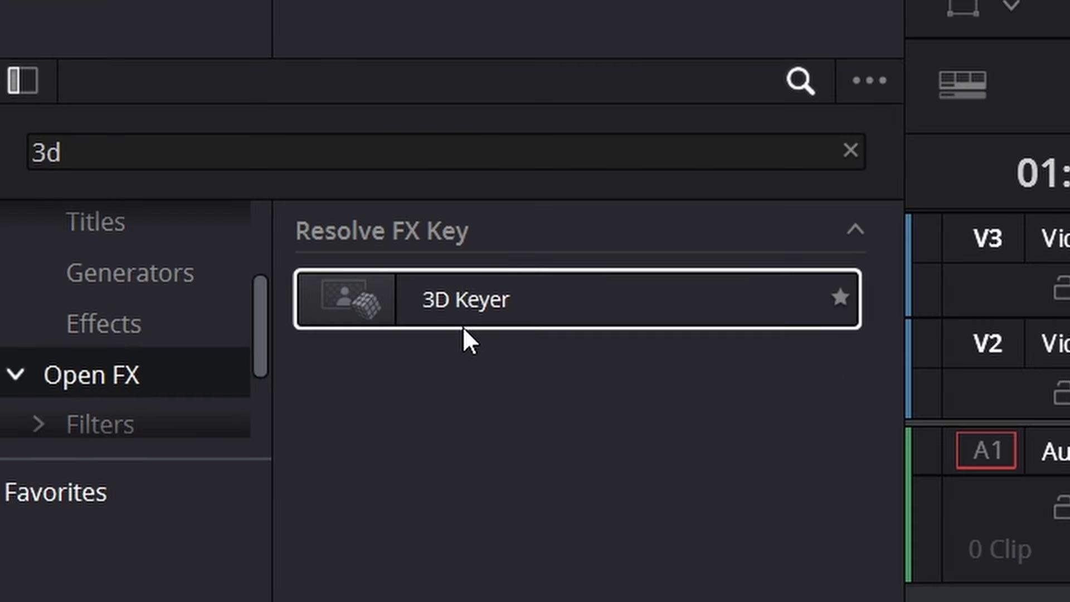
drag(463, 329, 982, 448)
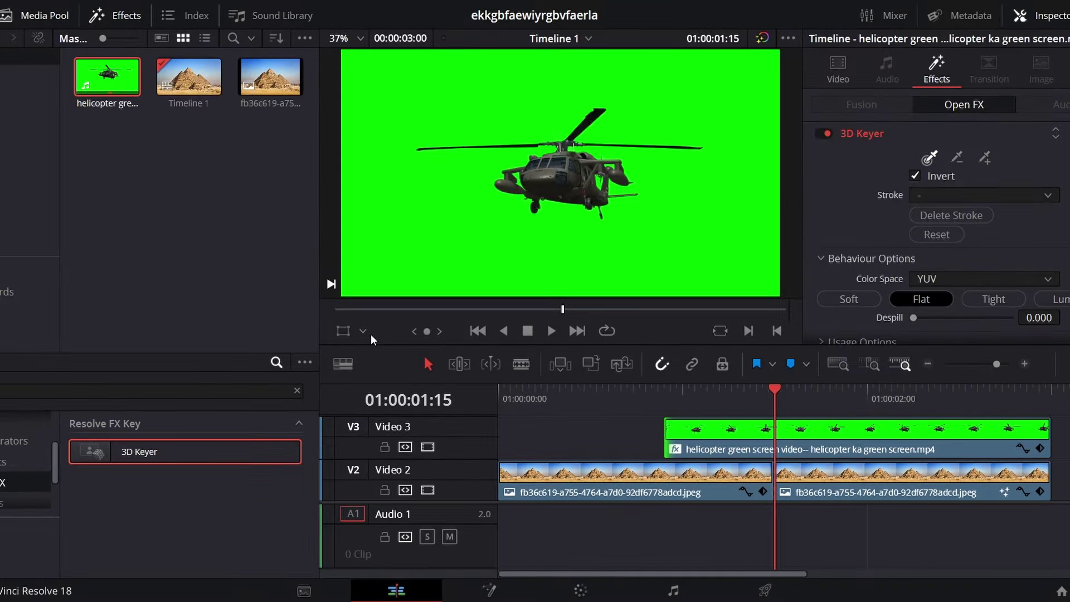
- Key out the helicopter's green background using the Open FX Overlay and set the 3D Keyer's Despill to 1.000
click(363, 331)
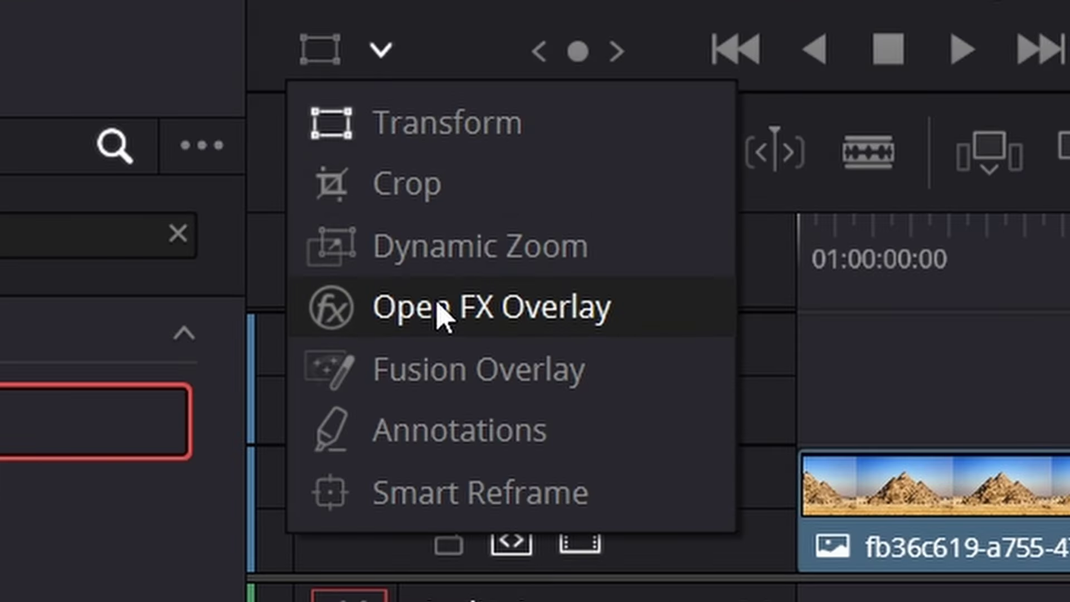
click(443, 317)
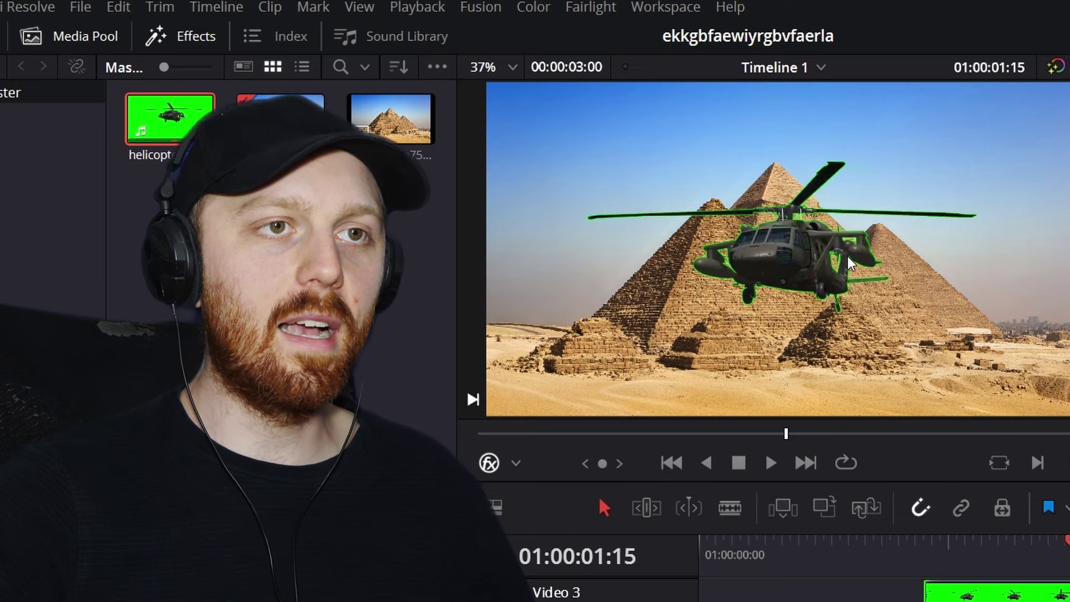
scroll(848, 263, up, 5)
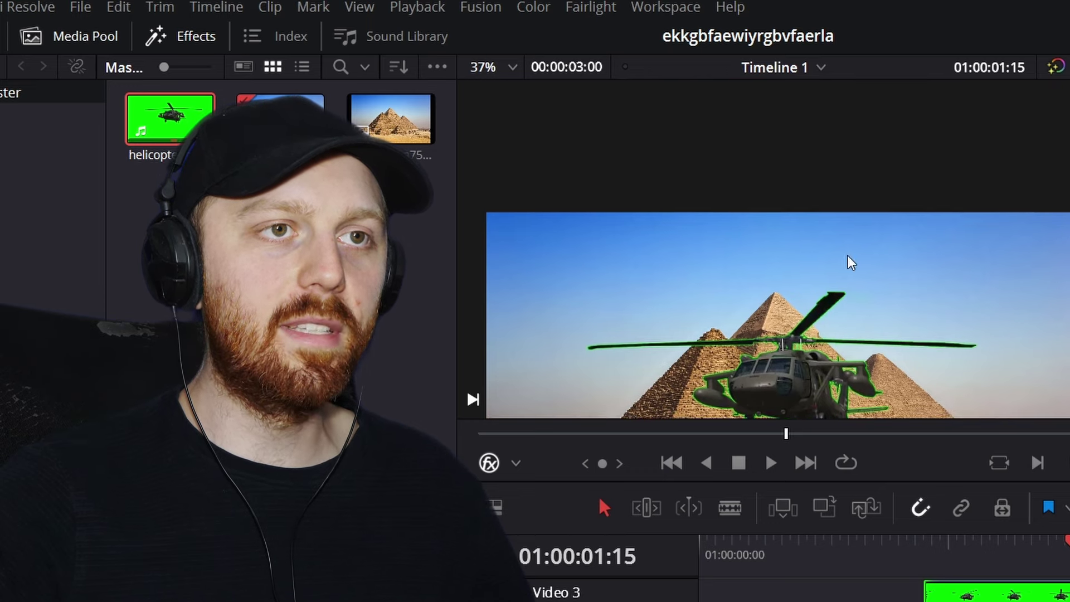
scroll(838, 270, up, 2)
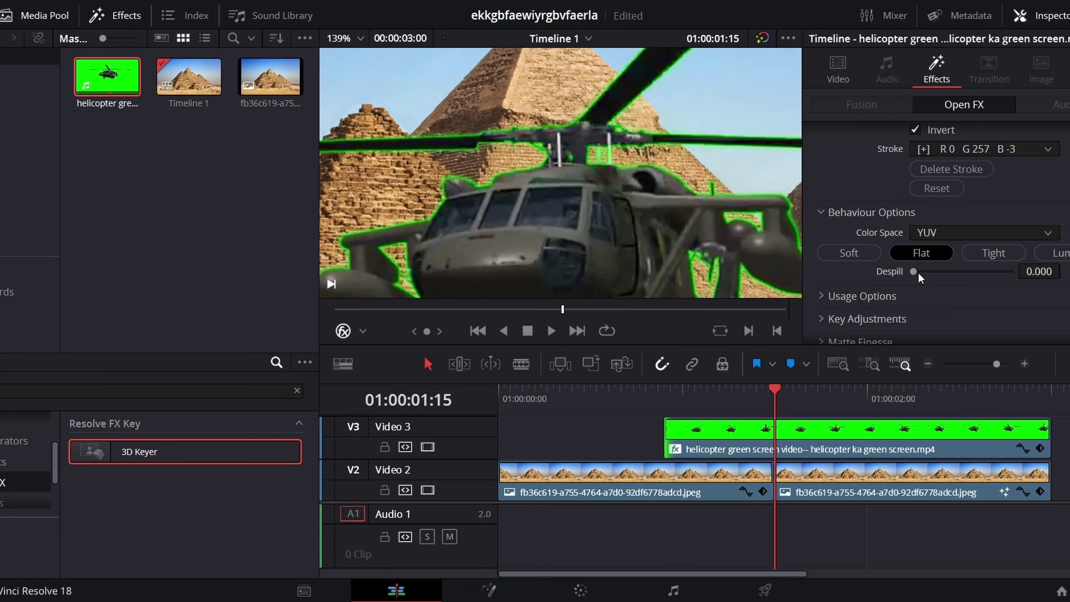
drag(918, 273, 1013, 273)
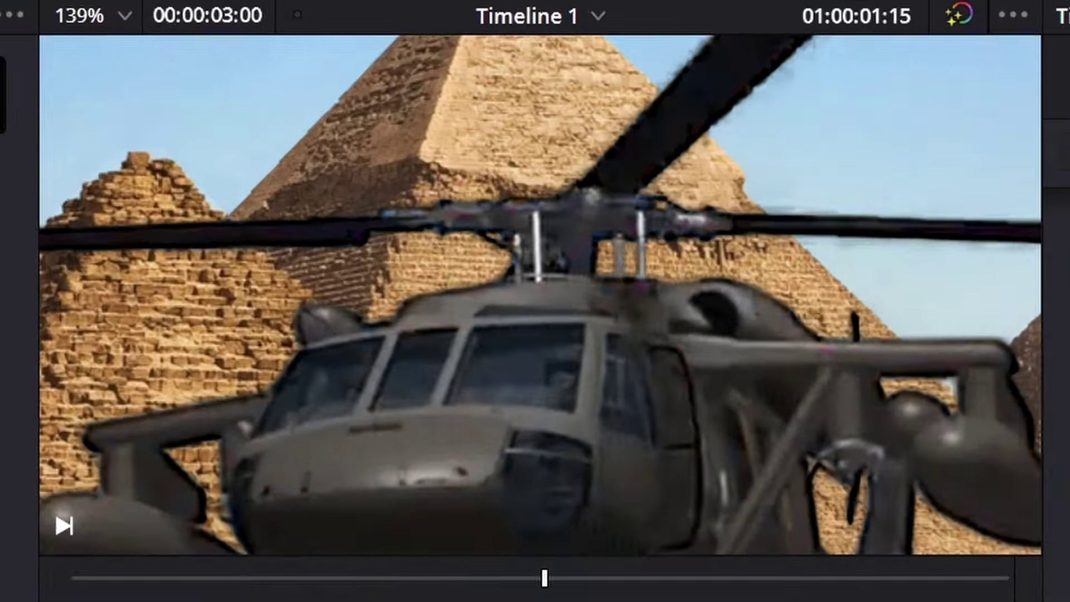
key(shift+z)
- At 01:00:02:00, transform the helicopter clip to Zoom 0.780, Rotation Angle 3.600 and Position X 37.009, Y -124.486
click(363, 331)
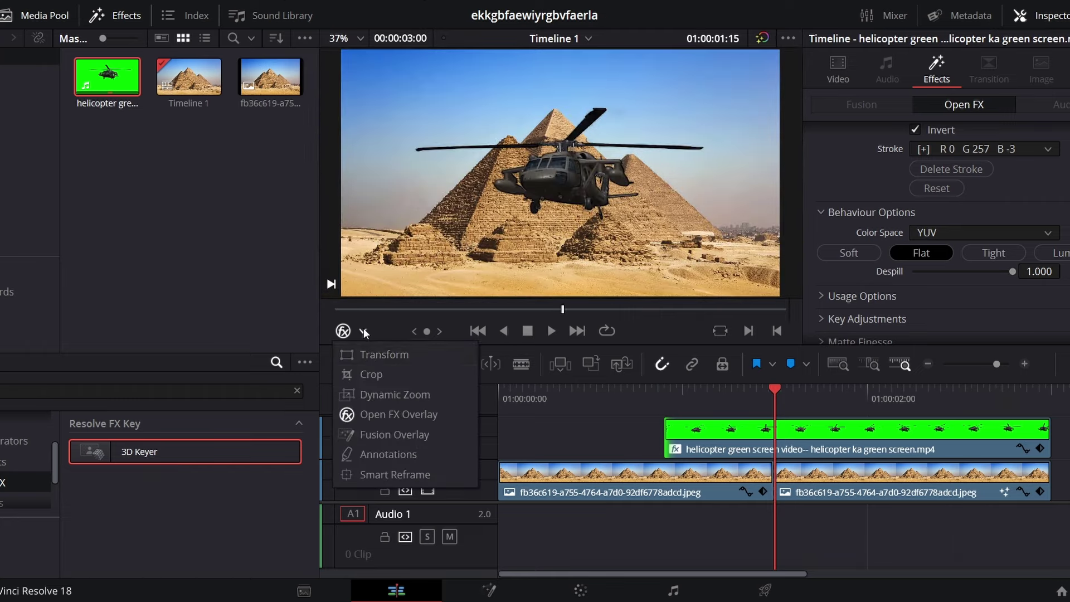
click(372, 354)
click(841, 75)
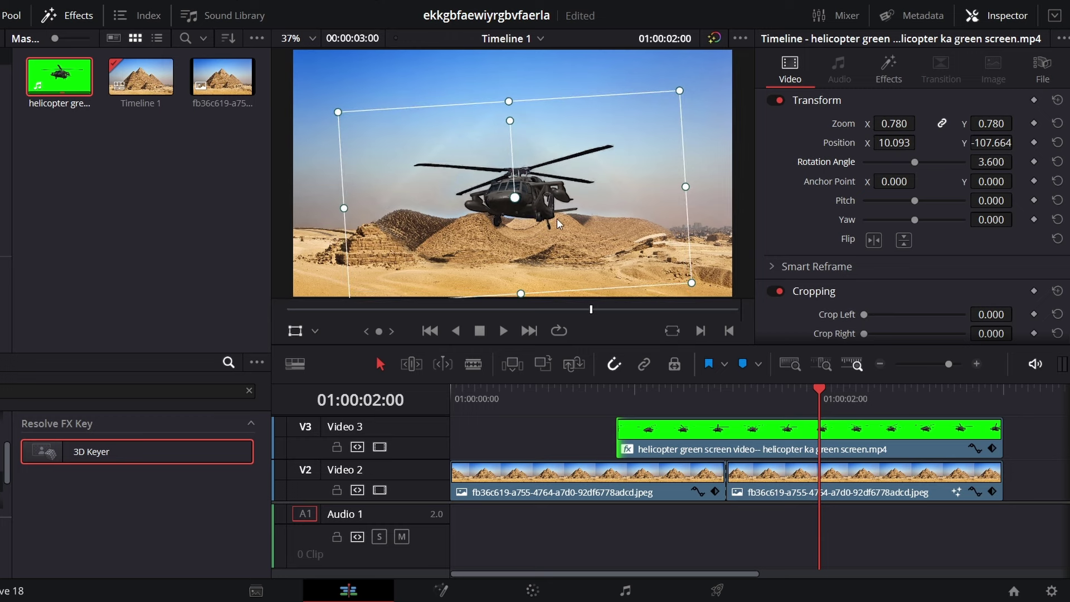
mouse_move(557, 219)
mouse_down()
mouse_move(567, 230)
mouse_move(563, 222)
mouse_up()
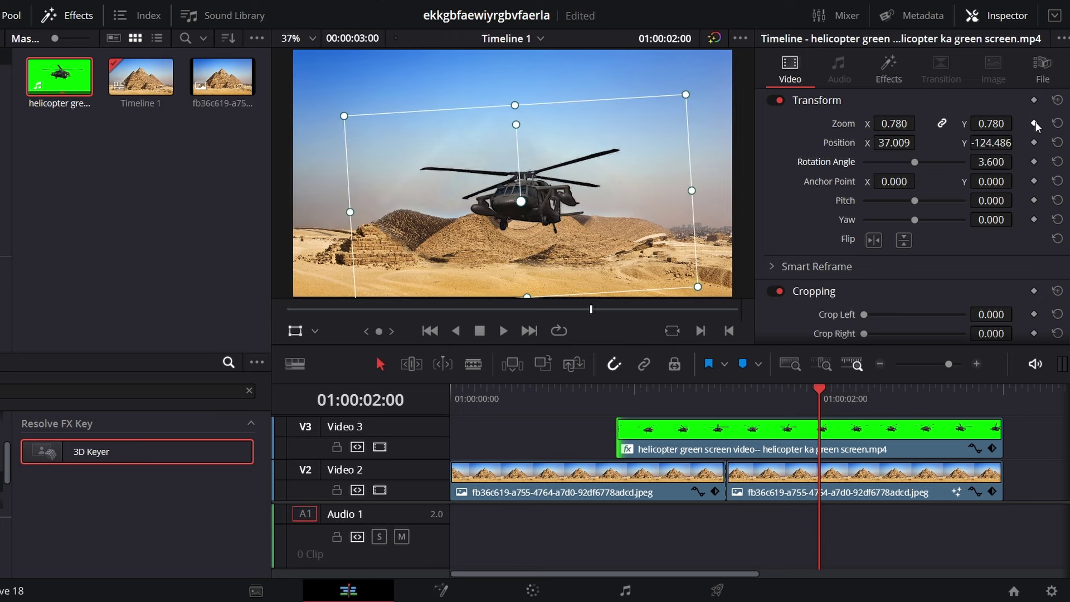